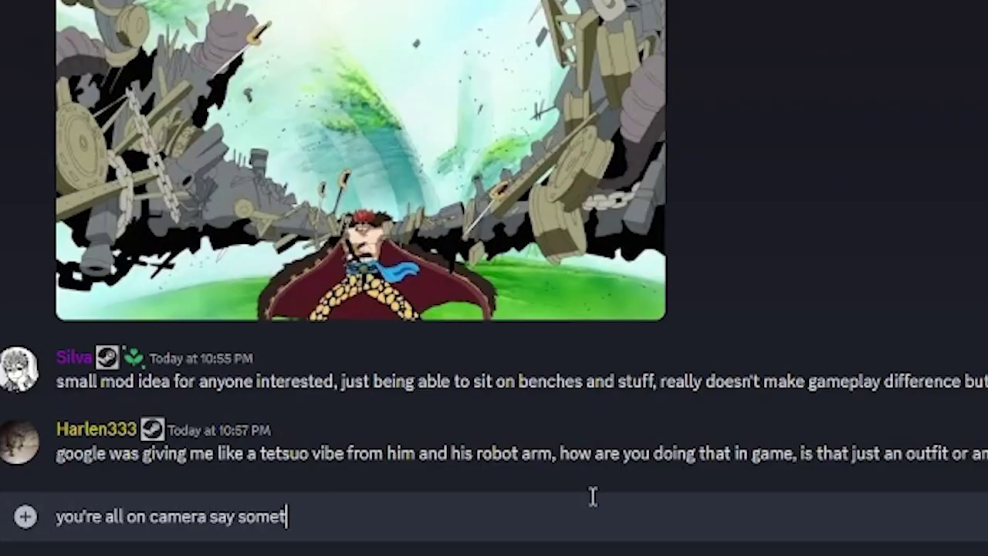
Post "you're all on camera say something funny" in #modding, then follow up with "..."
key("Return")
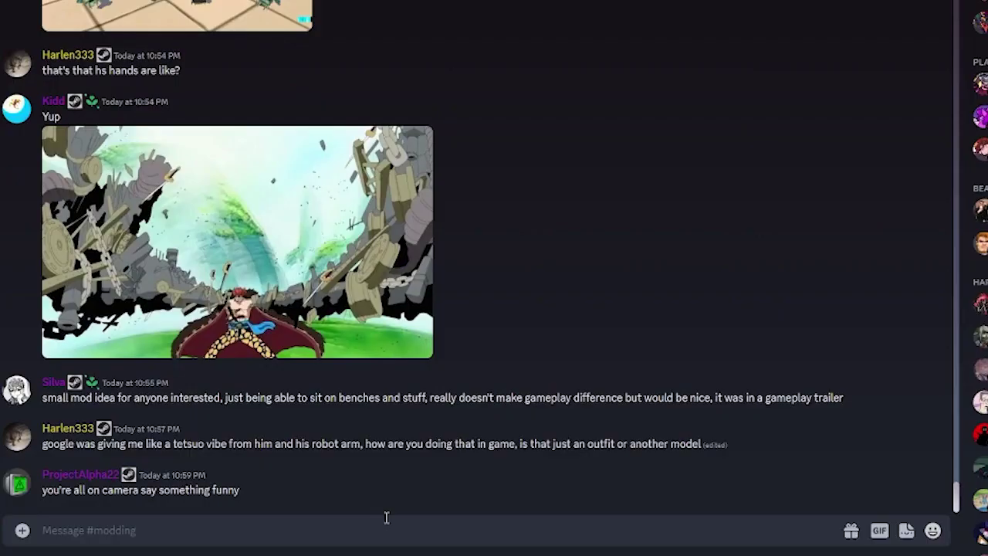
type("...")
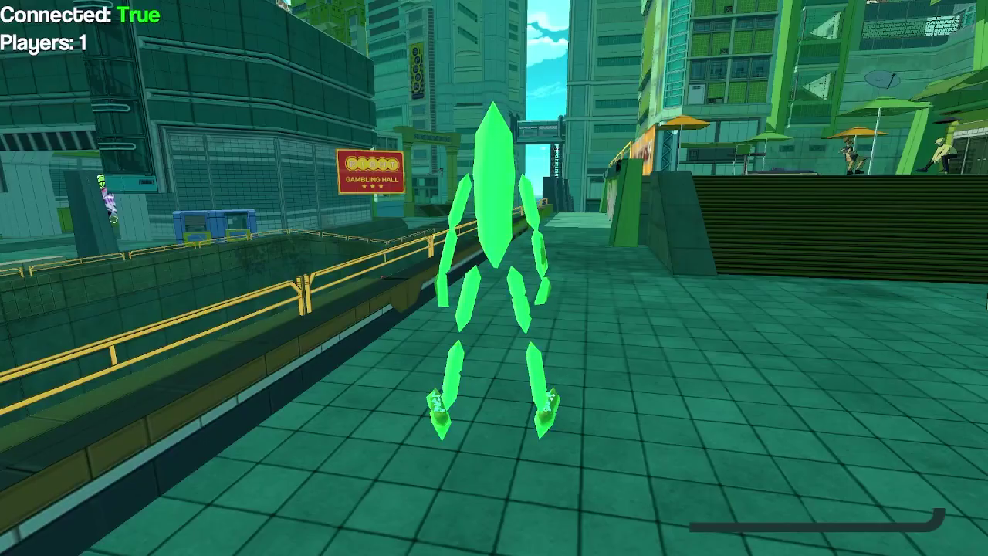
Walk the green crystal character forward through the city plaza
key("w")
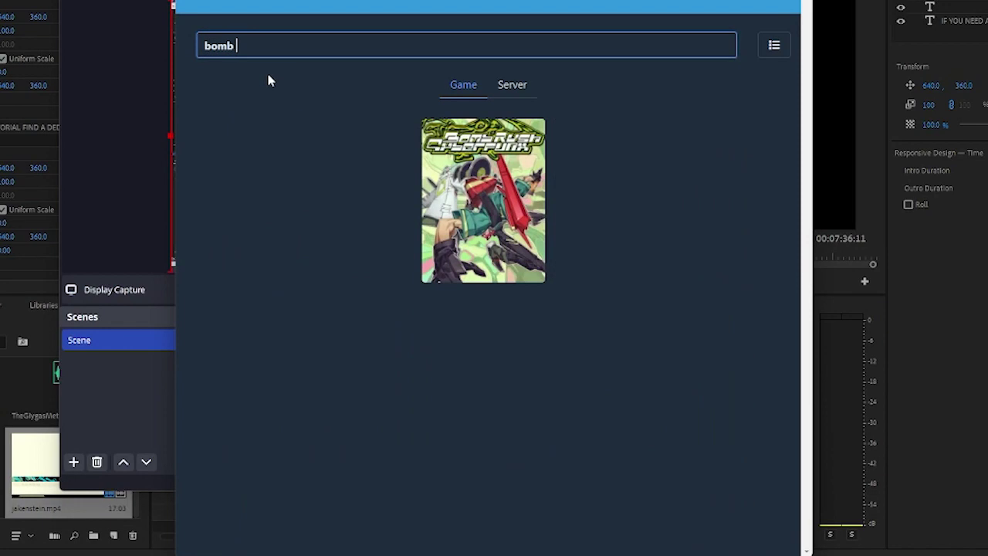
Search 'bomb r' and open Bomb Rush Cyberfunk's Default profile in r2modman
type("r")
left_click(473, 165)
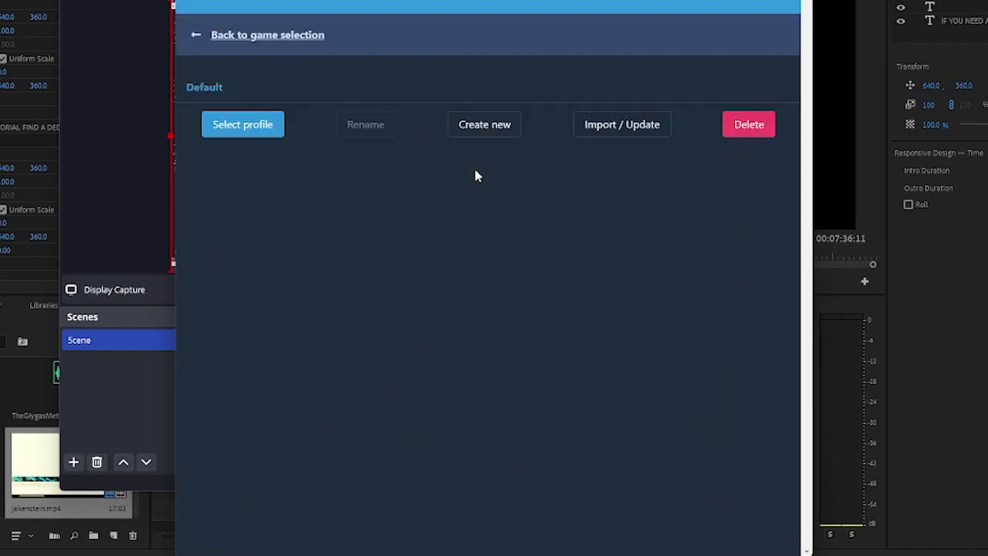
left_click(251, 126)
Browse the online mods, then go to Settings and open the profile folder
left_click(229, 56)
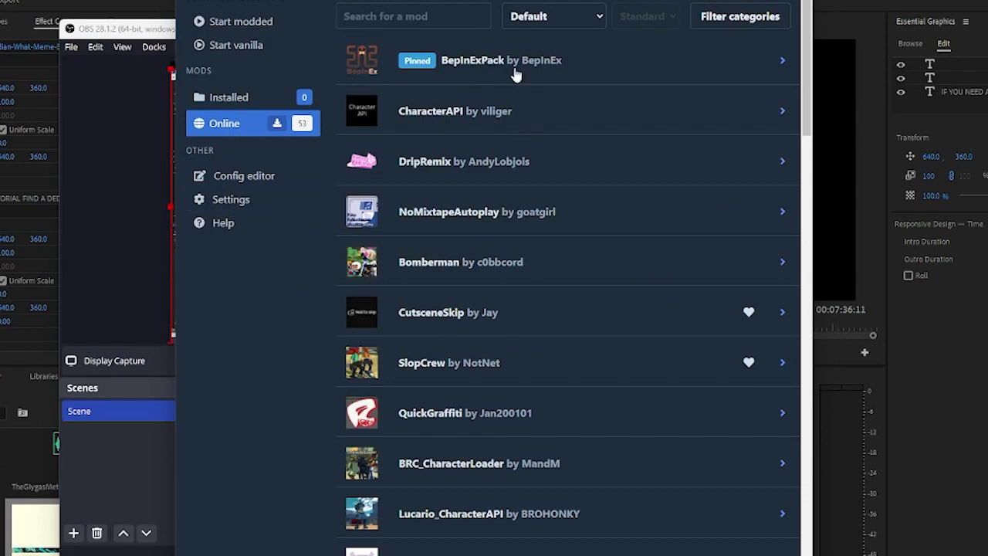
scroll(469, 313, "down", 4)
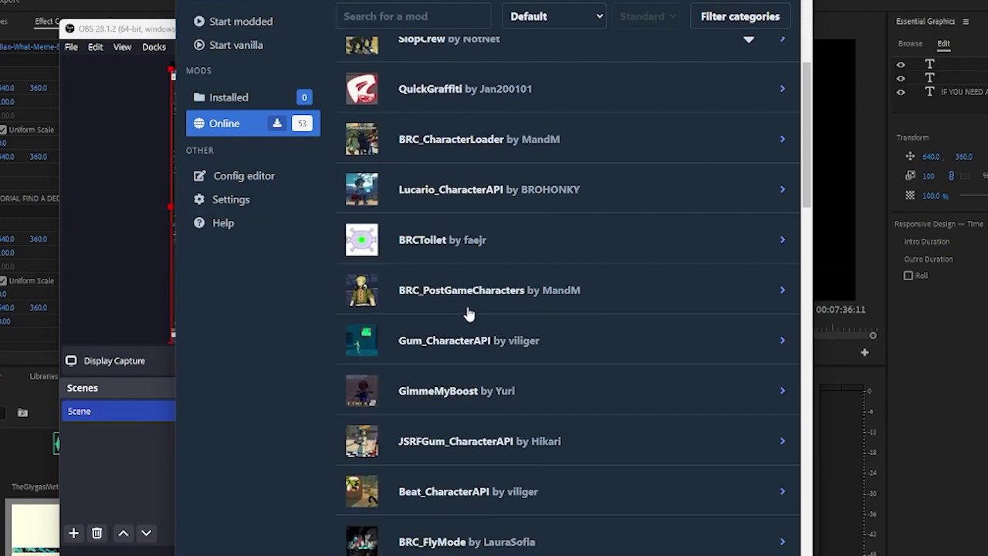
scroll(469, 312, "down", 5)
scroll(469, 315, "up", 3)
scroll(472, 316, "down", 3)
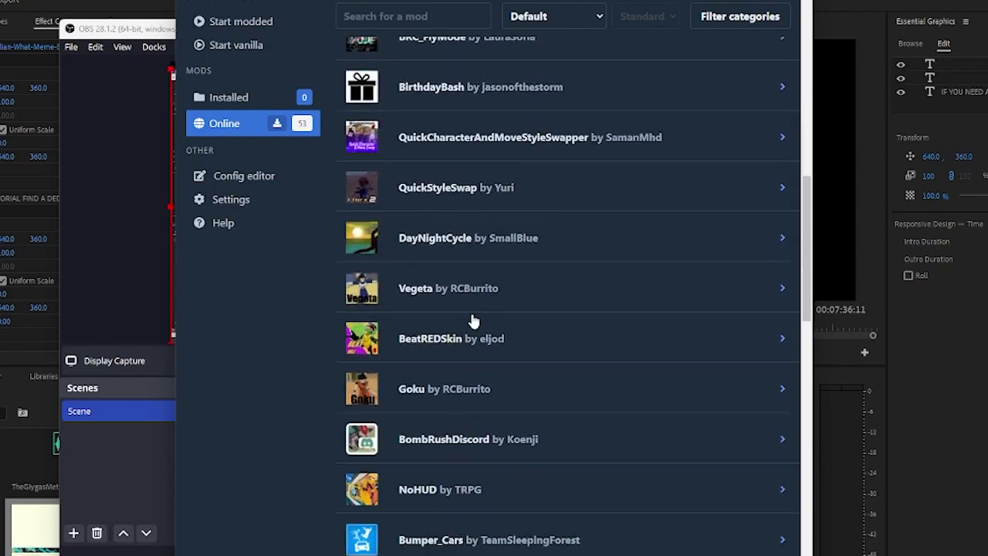
scroll(474, 322, "down", 12)
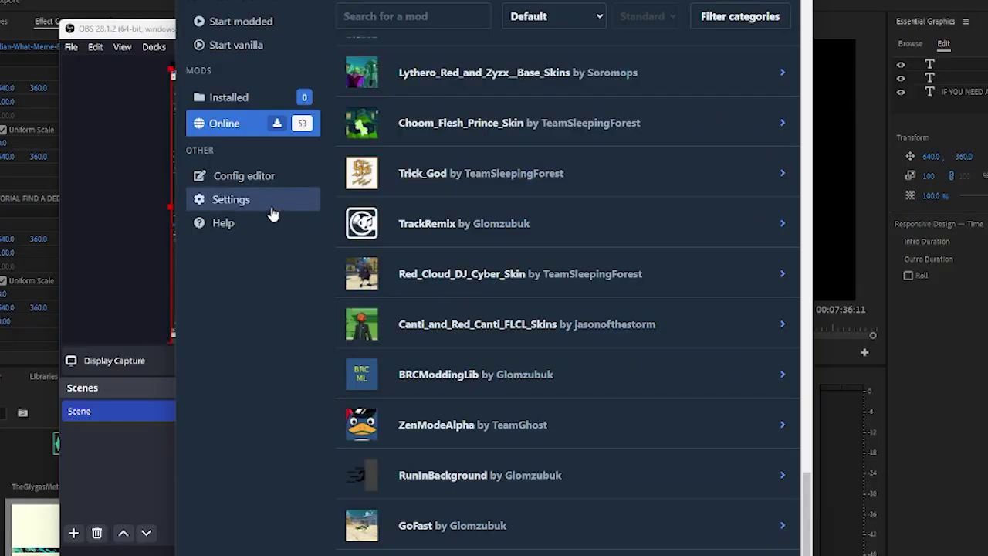
left_click(271, 209)
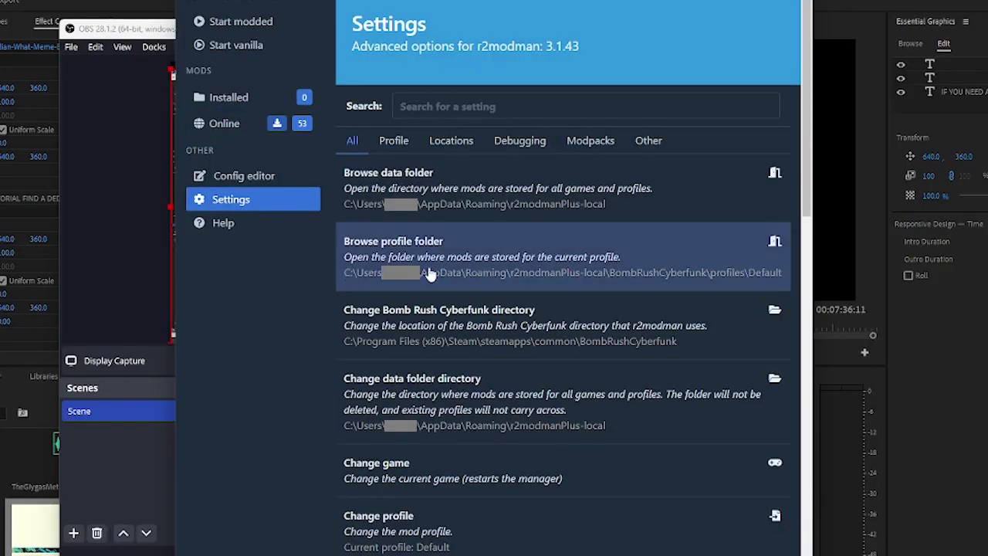
left_click(430, 269)
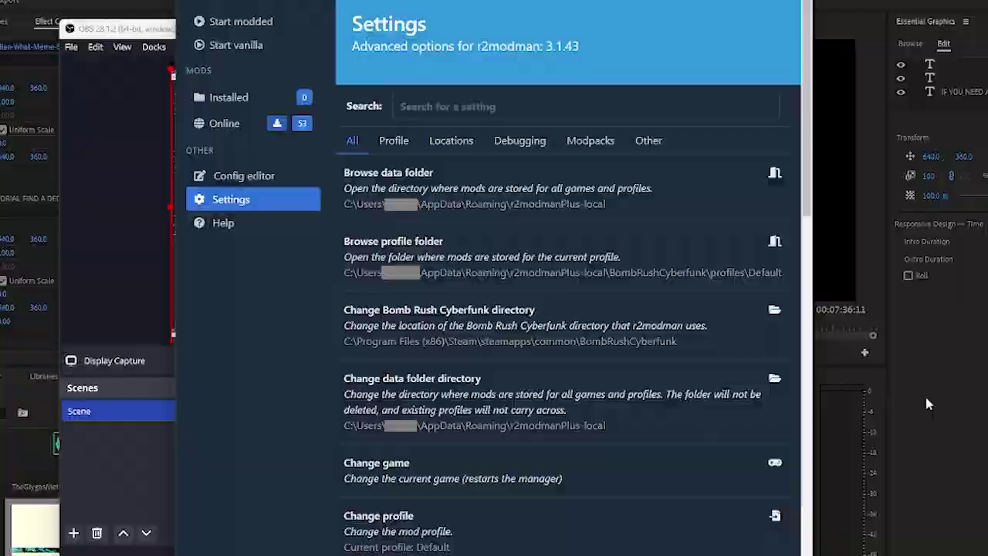
Navigate into the profile's BepInEx plugins folder
left_click(287, 190)
double_click(292, 190)
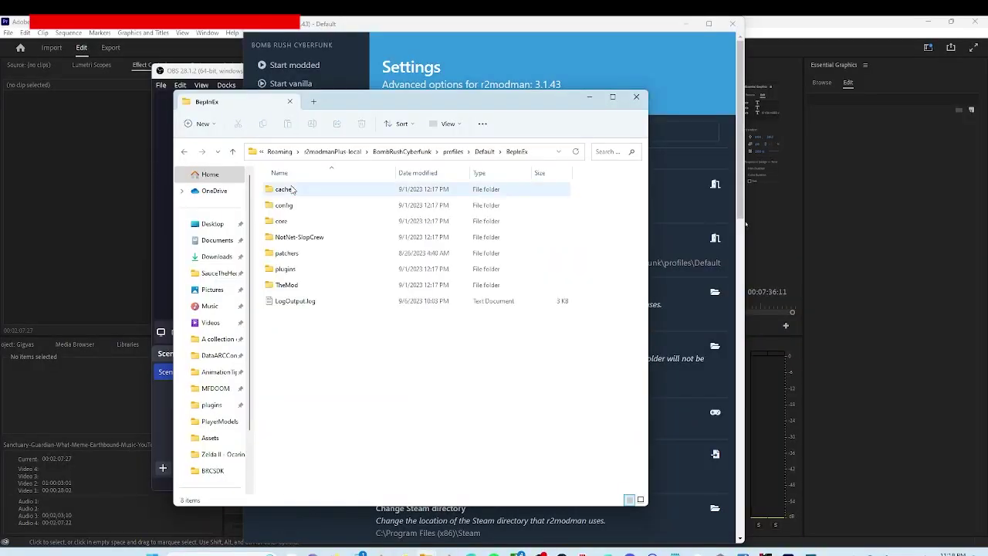
double_click(287, 270)
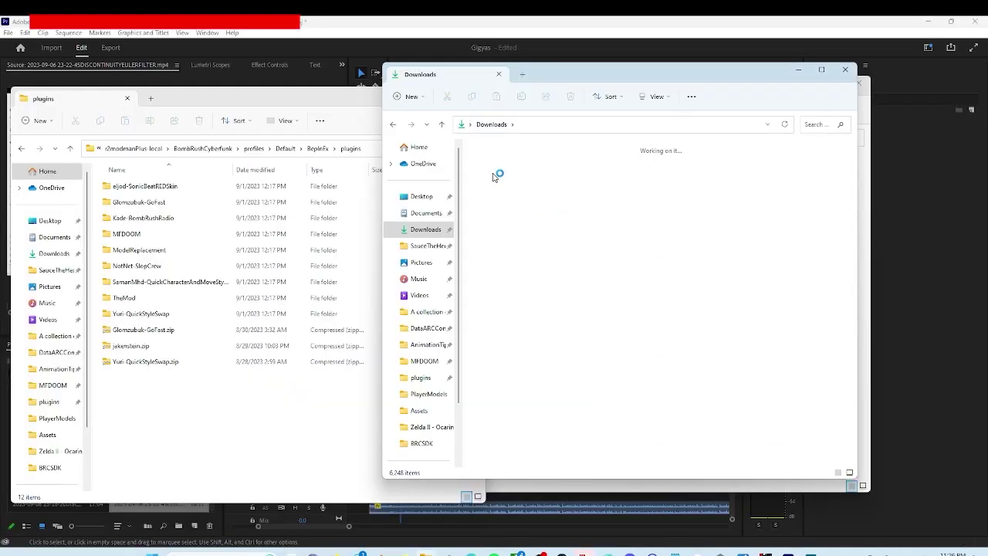
Open the downloaded plugin.zip and select its CustomCharacters folder
left_click(503, 239)
double_click(503, 239)
left_click_drag(571, 245, 286, 386)
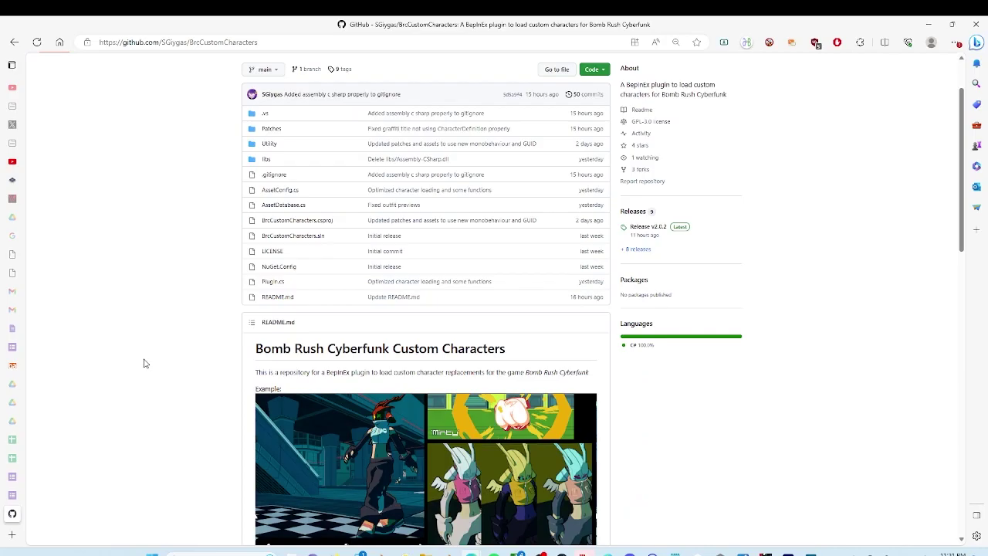
Scroll the BrcCustomCharacters README down to the Getting started & Downloads section
scroll(145, 363, "down", 3)
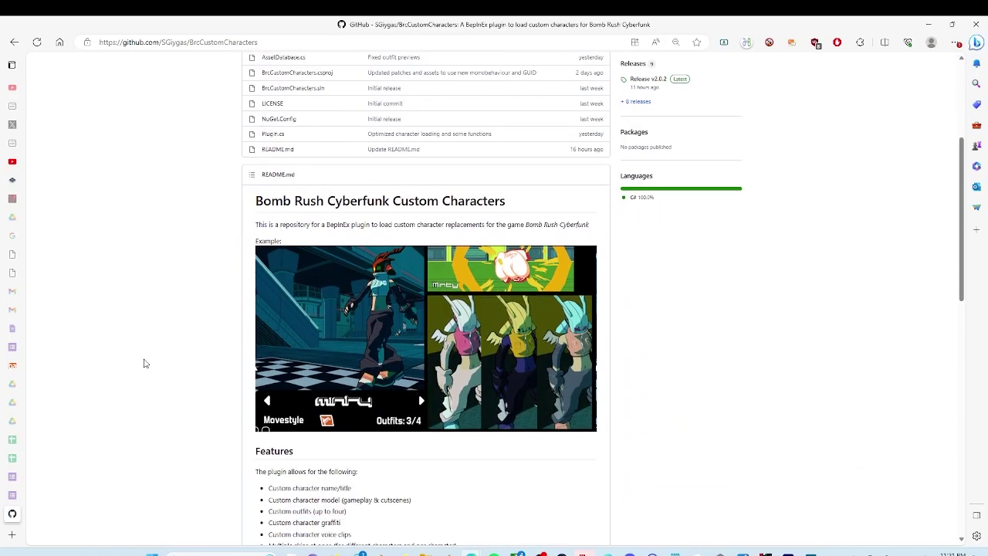
scroll(144, 362, "down", 2)
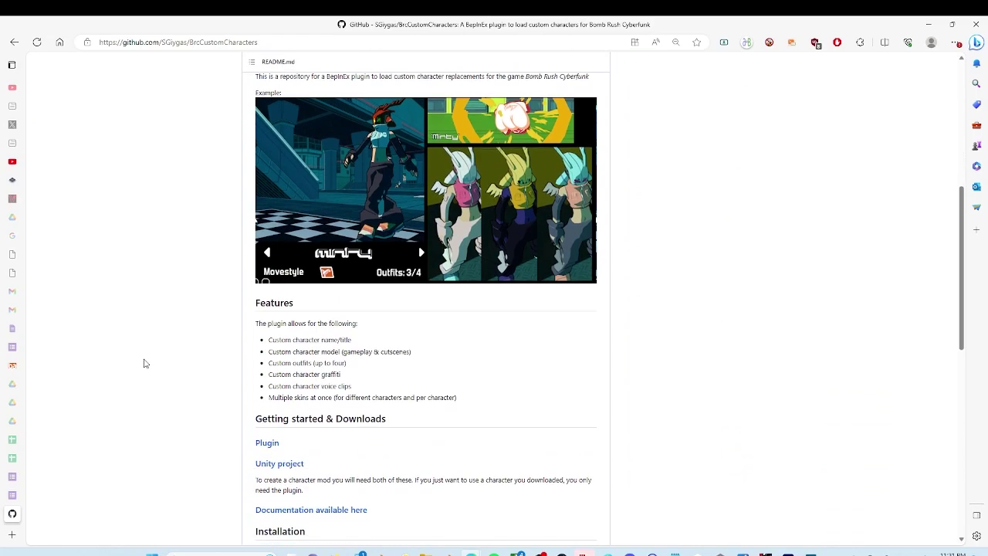
scroll(145, 362, "down", 2)
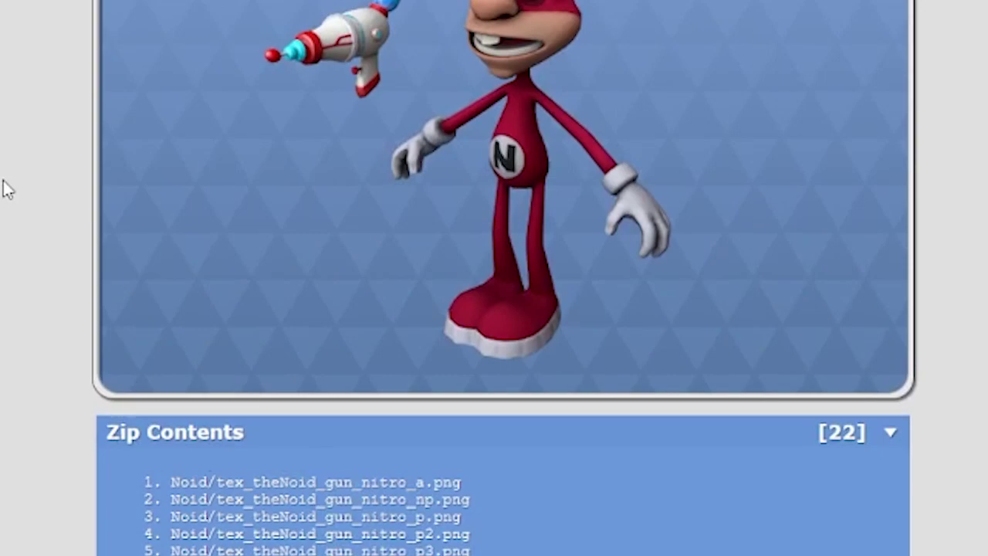
scroll(5, 188, "up", 2)
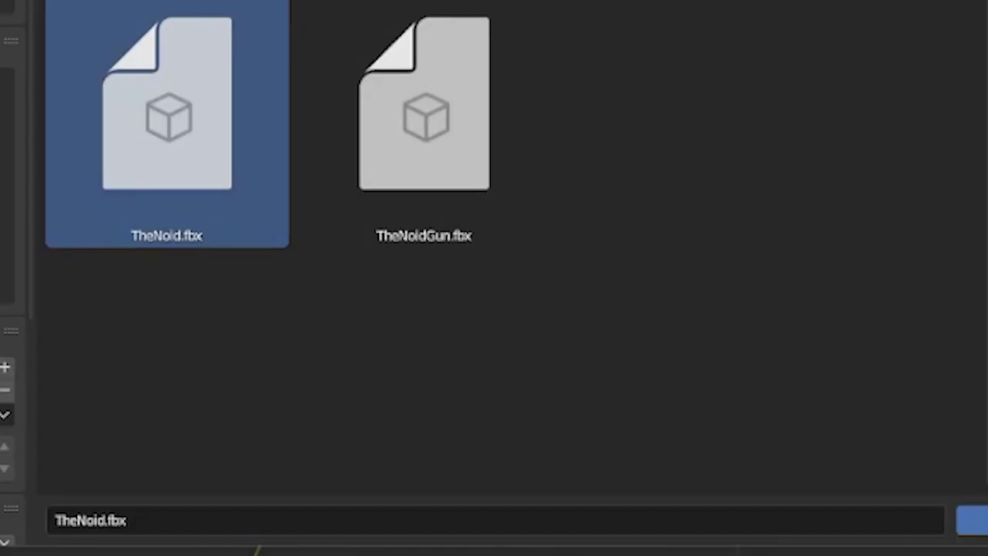
scroll(773, 464, "down", 3)
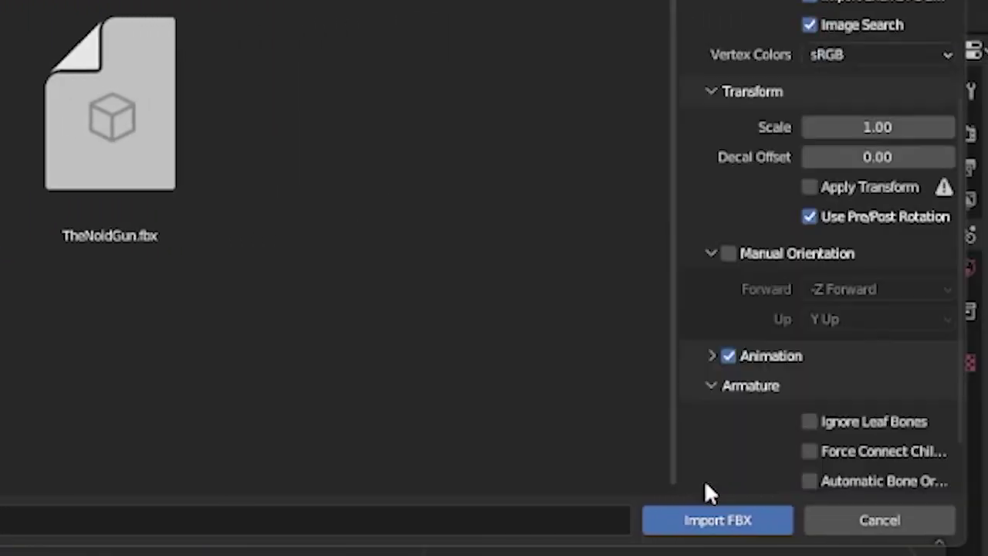
scroll(772, 386, "down", 2)
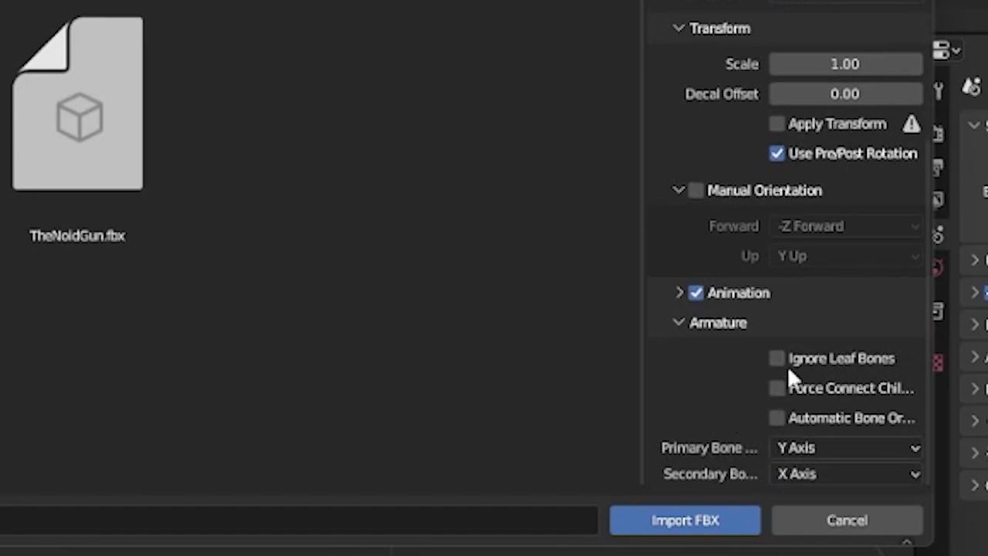
left_click(777, 417)
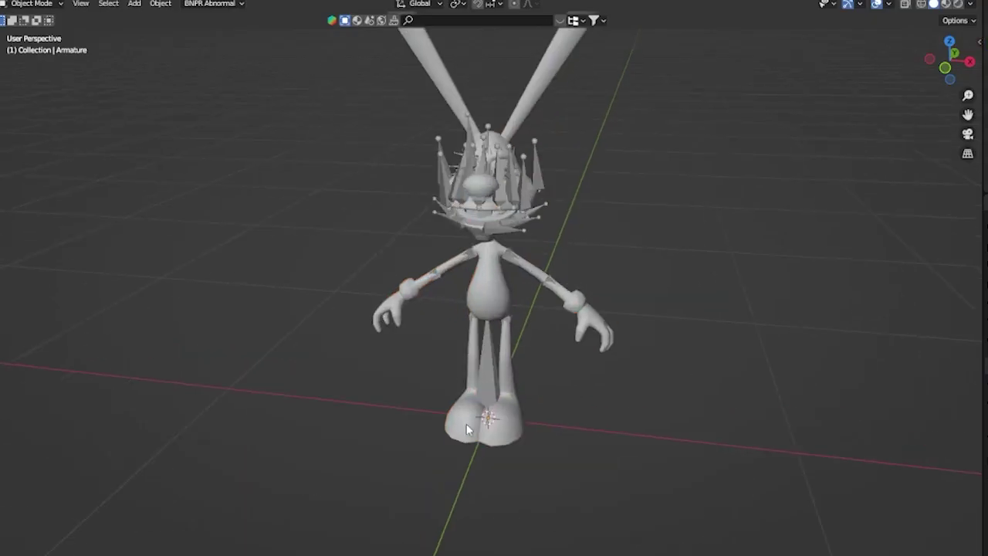
scroll(464, 280, "up", 5)
left_click(443, 161)
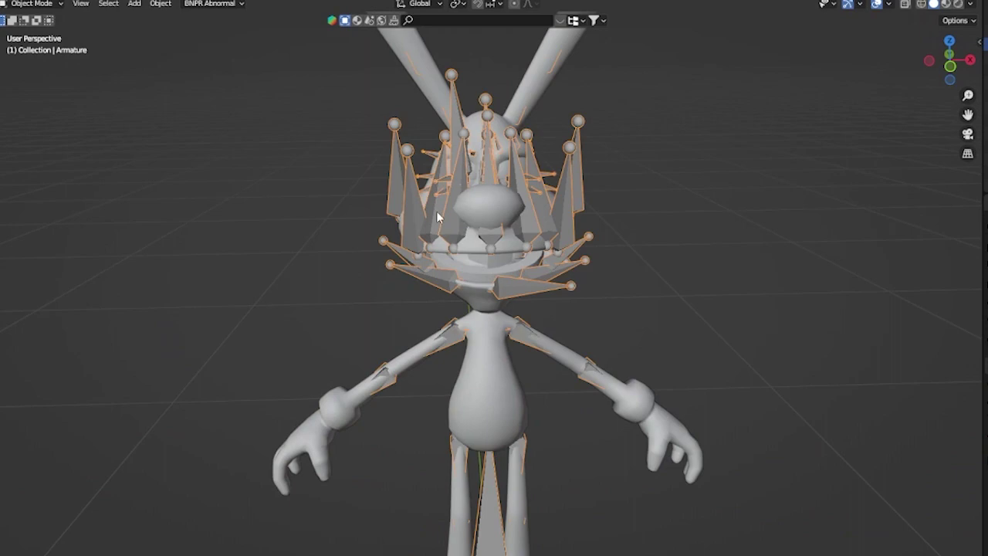
middle_click_drag(409, 247, 484, 307)
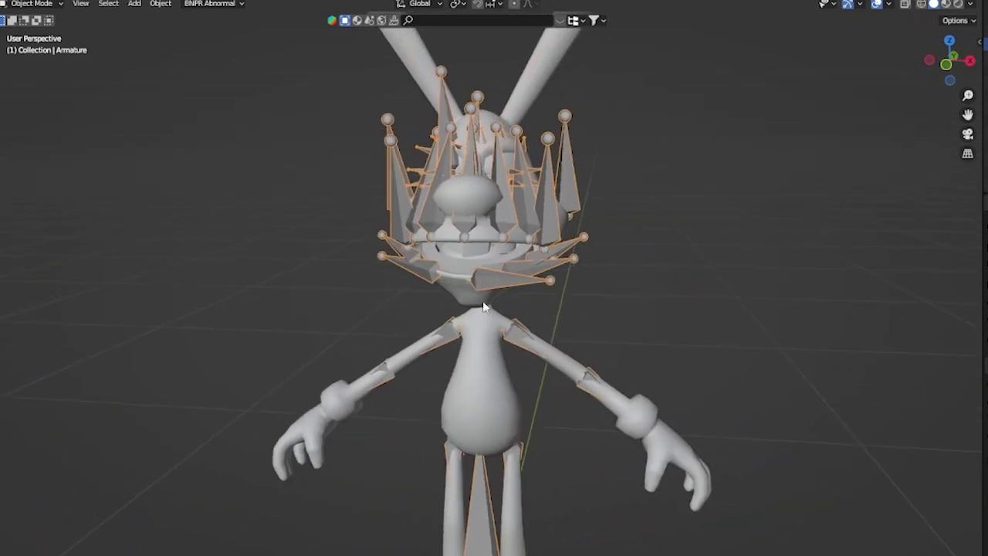
left_click(980, 42)
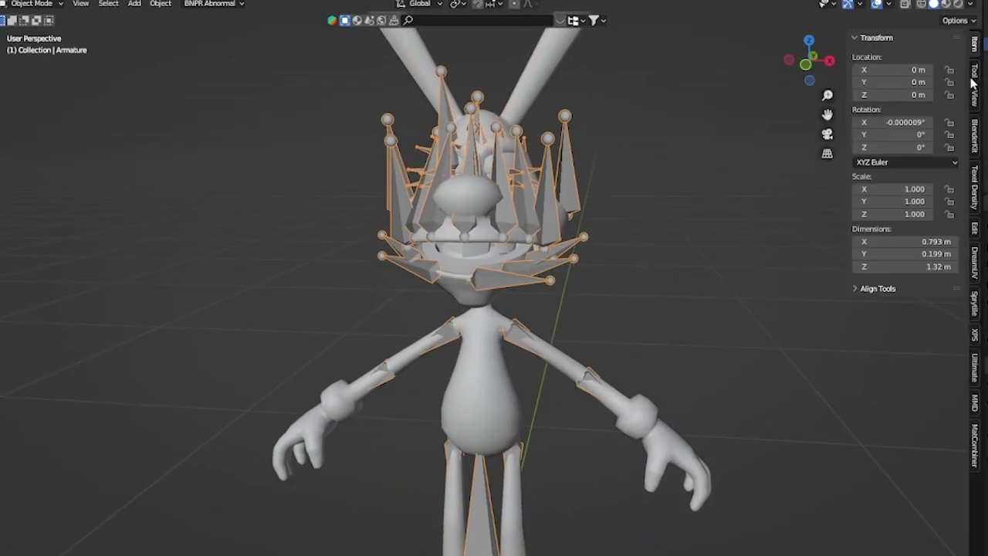
left_click(978, 438)
left_click(976, 305)
left_click(977, 267)
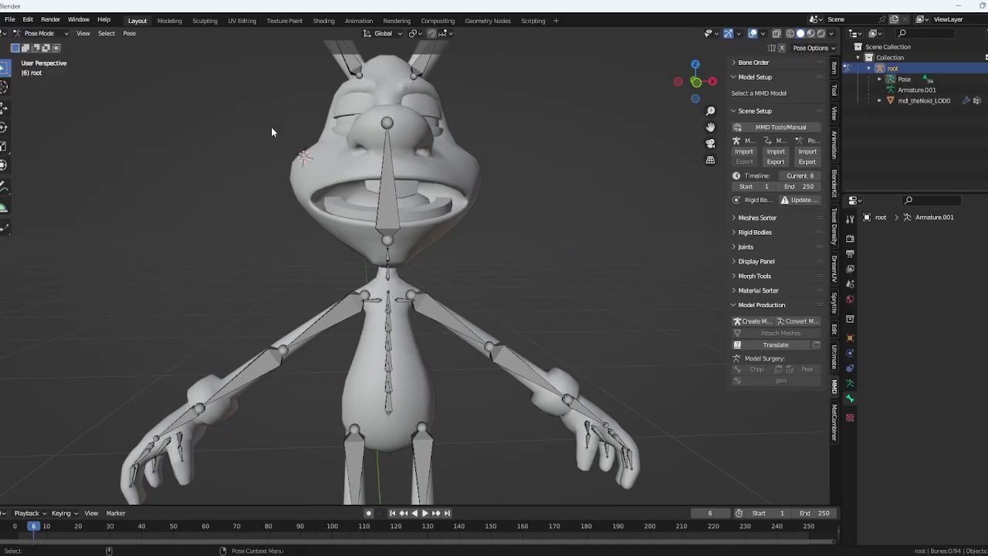
left_click(379, 171)
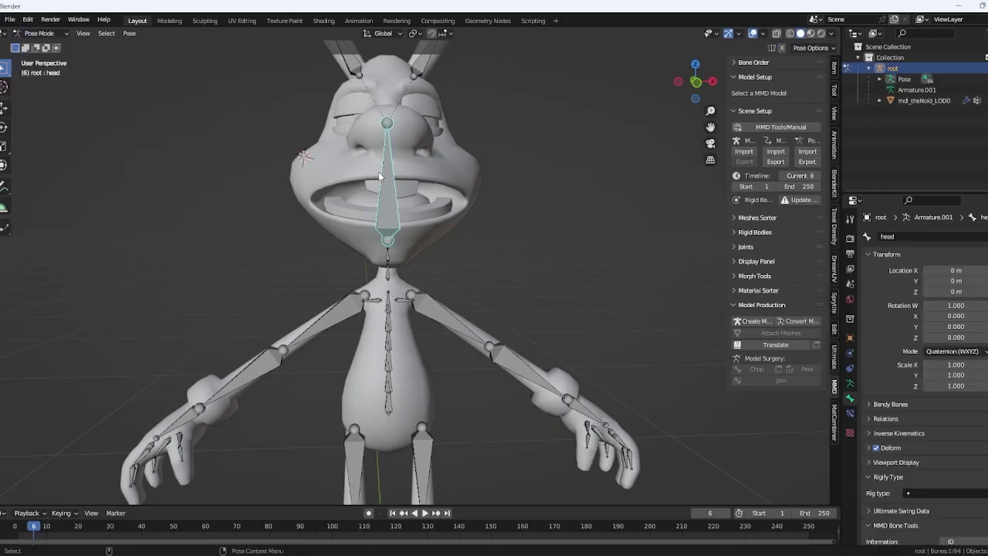
key("r")
key("r")
left_click(352, 177)
key("ctrl+z")
scroll(303, 248, "up", 3)
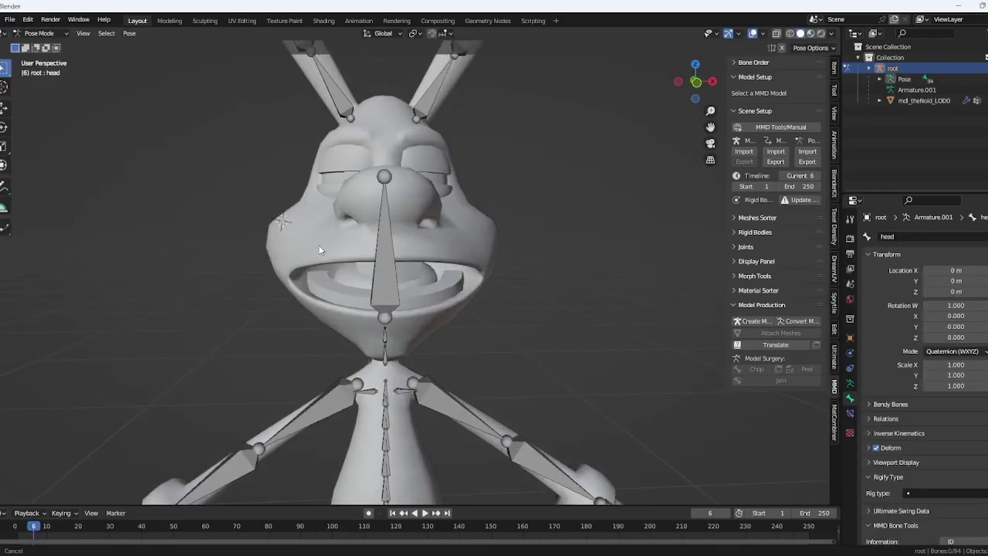
scroll(376, 337, "down", 2)
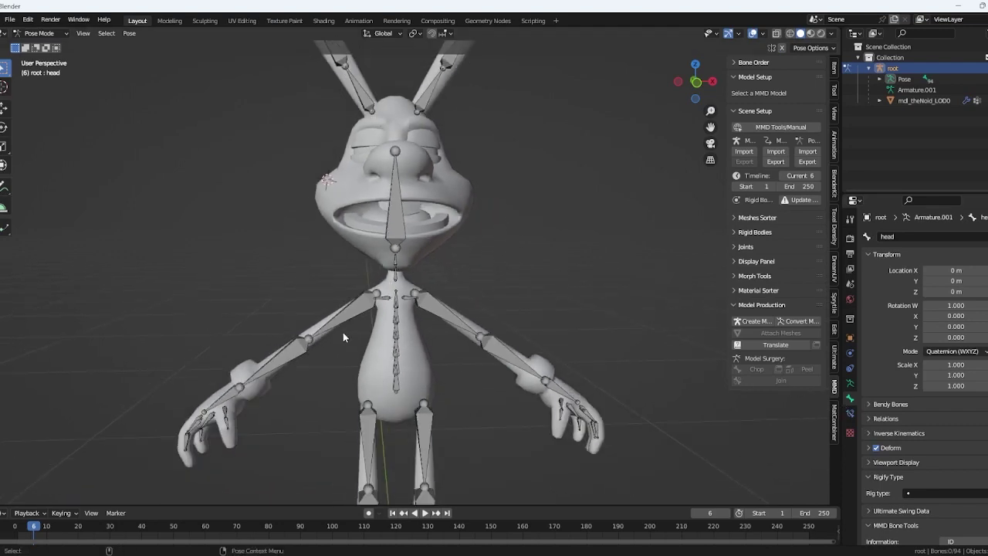
left_click(343, 332)
middle_click_drag(342, 331, 349, 228)
middle_click_drag(463, 243, 388, 256)
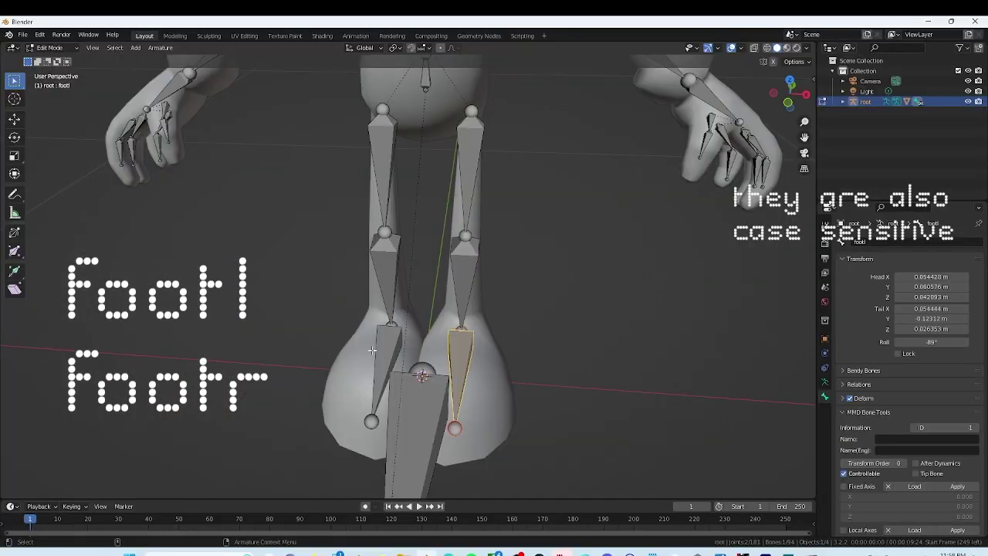
Inspect the foot and leg2l bone names in Edit Mode, leaving them unchanged
left_click(372, 350)
left_click(460, 386)
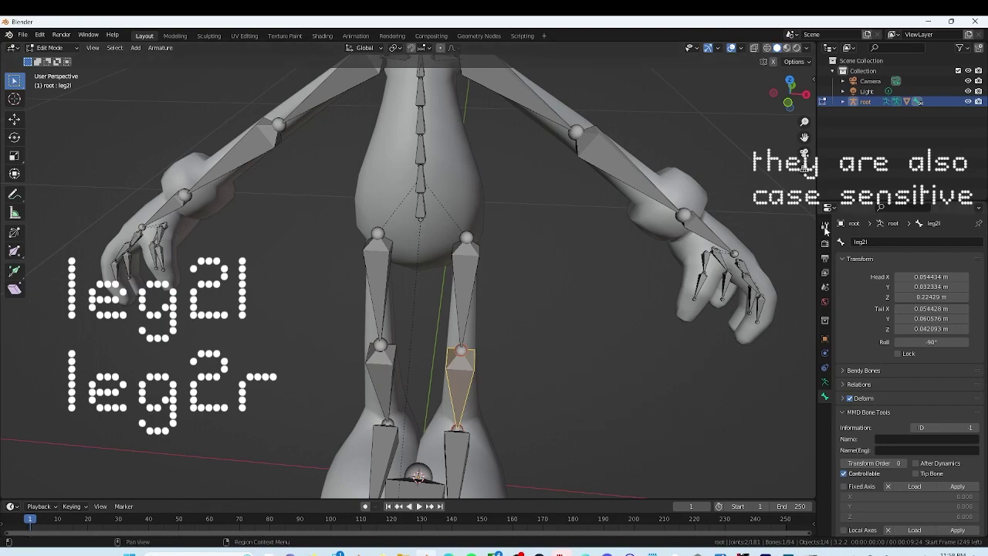
double_click(884, 242)
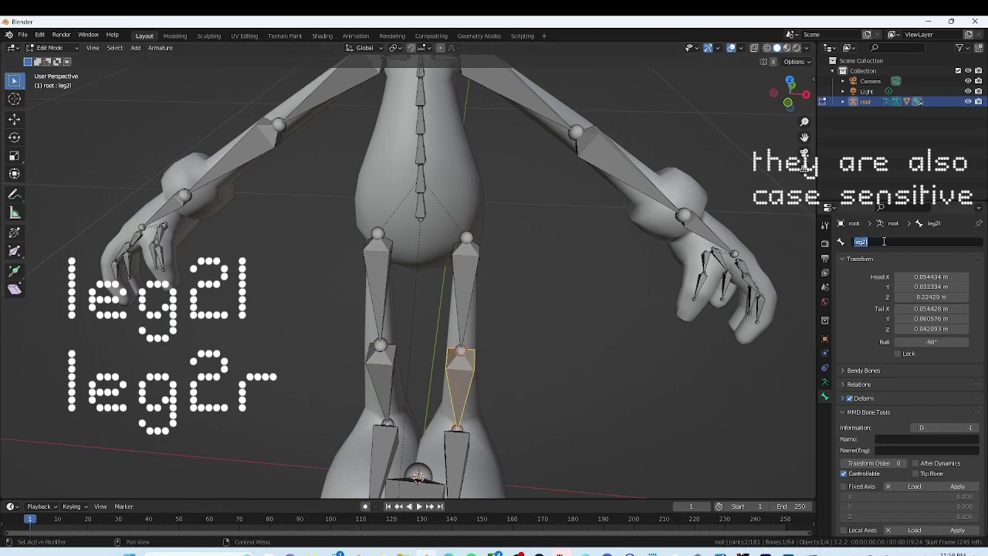
key("Return")
left_click(388, 390)
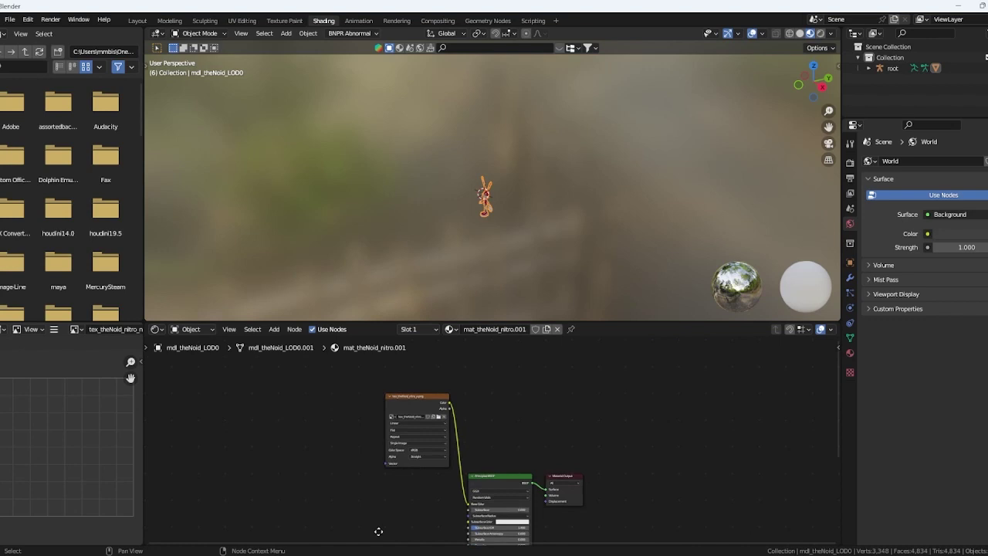
Feed Material.001's Base Color from an Image Texture using tex_theNoid_nitro_a.png
scroll(404, 186, "up", 15)
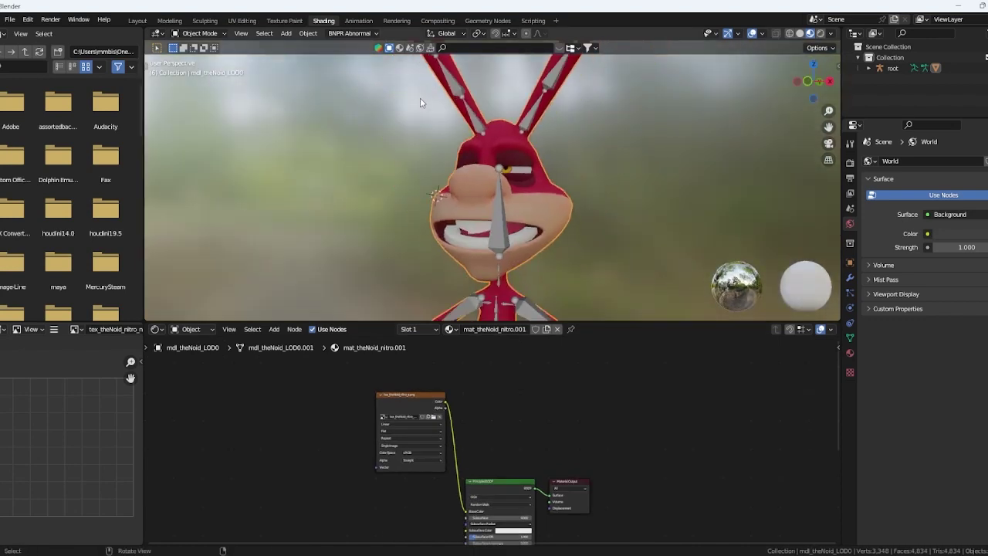
middle_click_drag(420, 100, 415, 231)
scroll(417, 230, "up", 3)
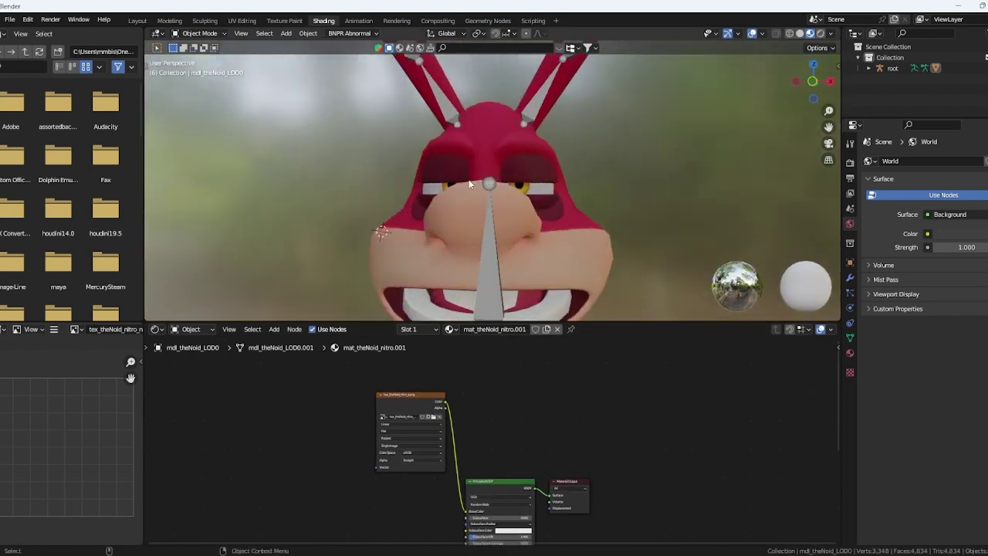
scroll(467, 164, "down", 6)
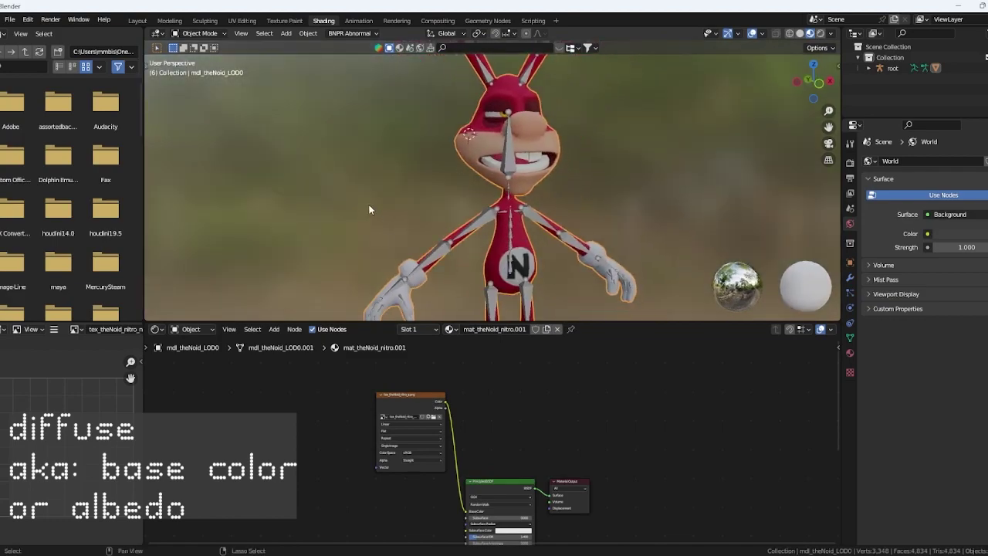
scroll(369, 209, "down", 2)
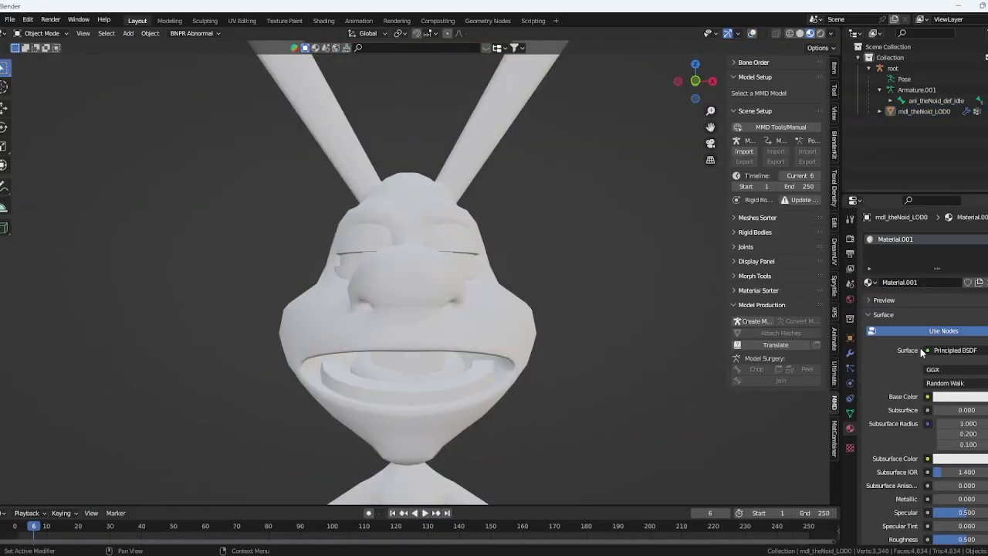
left_click(928, 397)
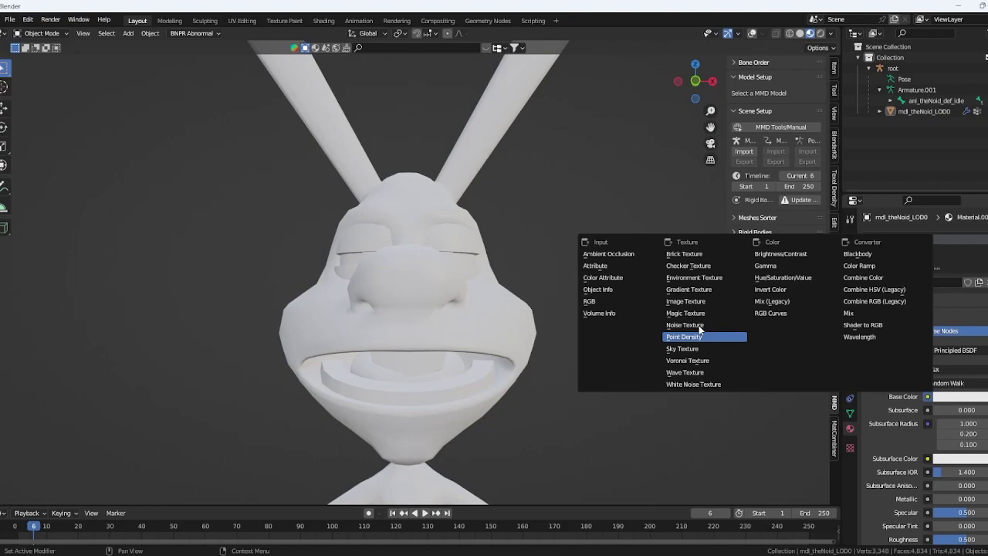
left_click(686, 301)
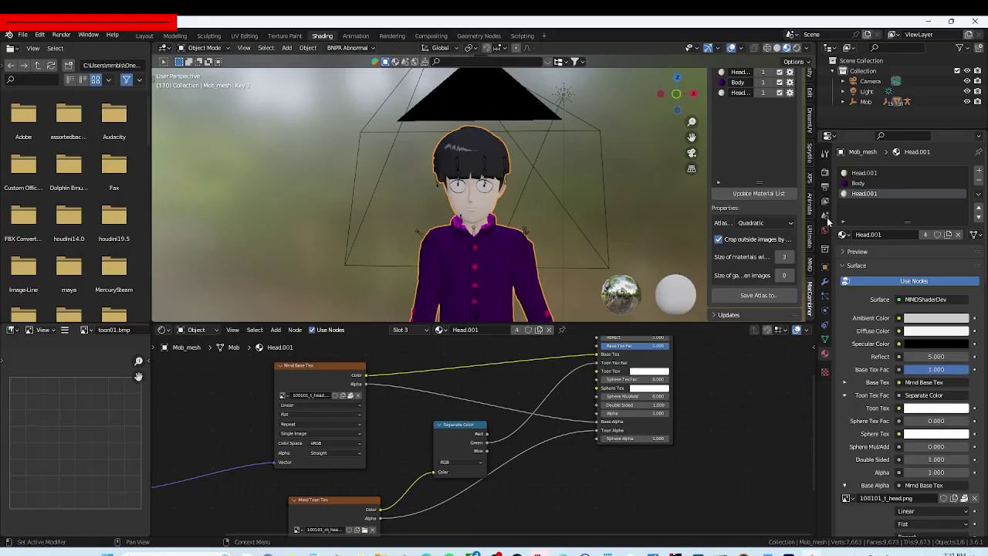
scroll(760, 262, "up", 5)
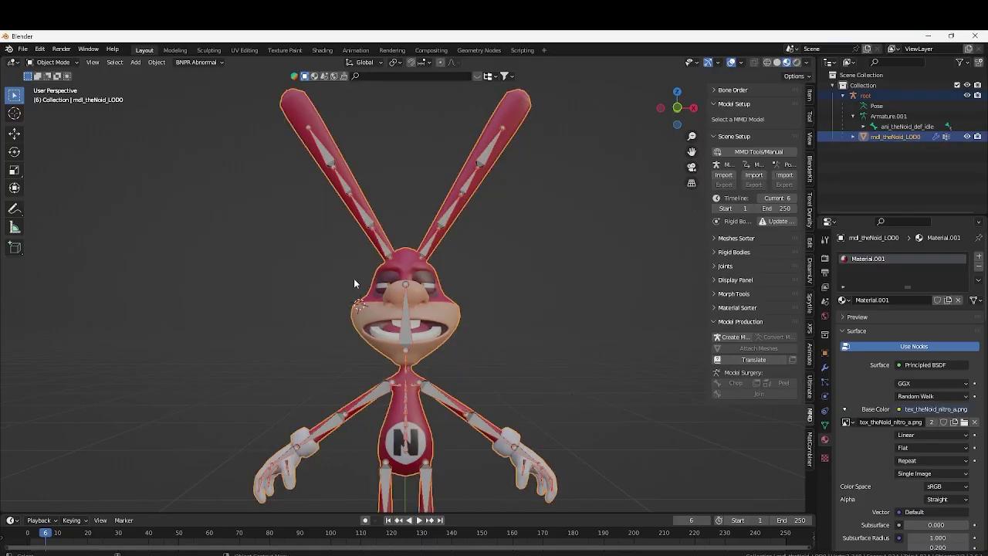
Apply all transforms to the Noid model and rig via Object > Apply
left_click(156, 61)
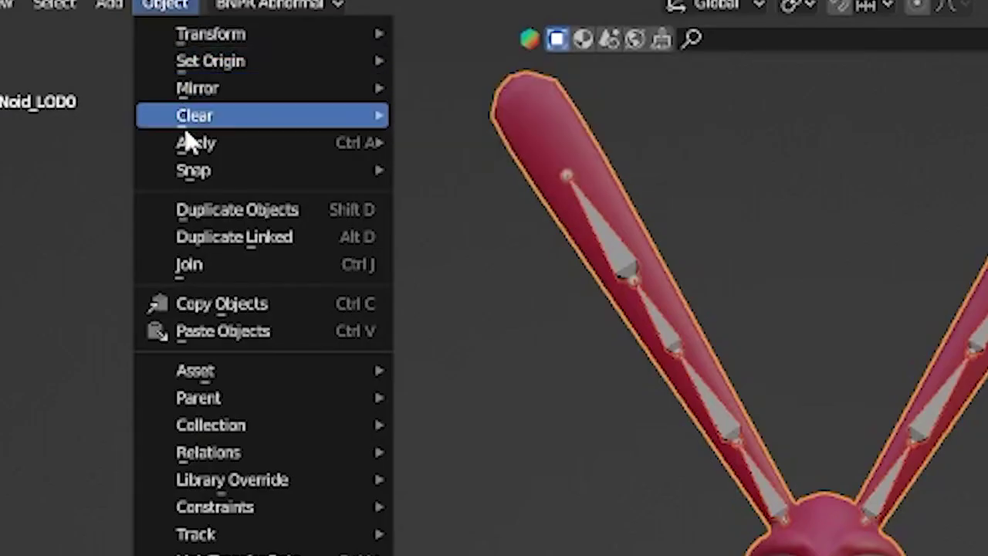
mouse_move(197, 143)
left_click(448, 236)
Box-select the whole Noid model and rig and zoom in
scroll(232, 247, "down", 3)
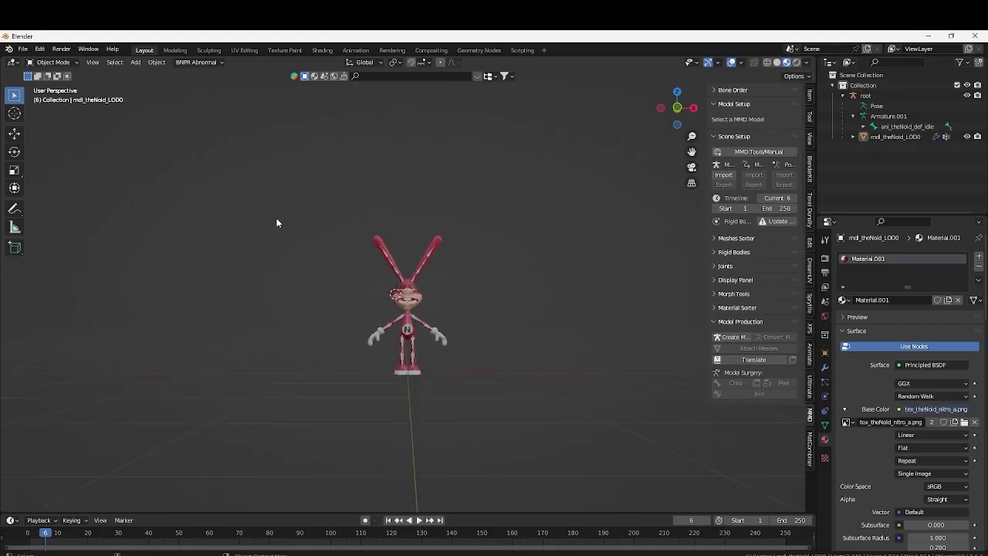
left_click_drag(277, 222, 496, 431)
scroll(518, 426, "up", 2)
scroll(243, 333, "up", 7)
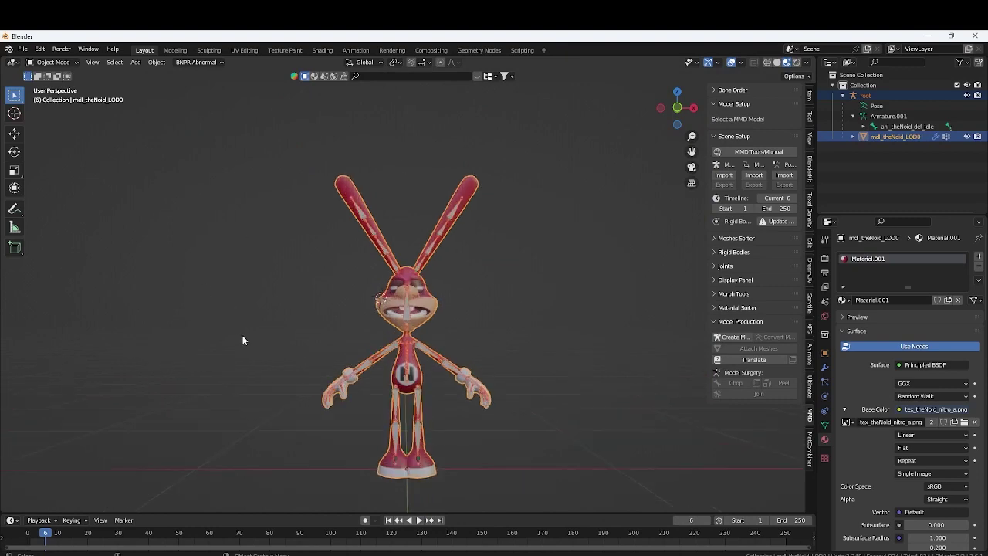
left_click(23, 50)
Start an FBX export with Path Mode Copy, Embed Textures and Selected Objects only
mouse_move(46, 199)
left_click(135, 300)
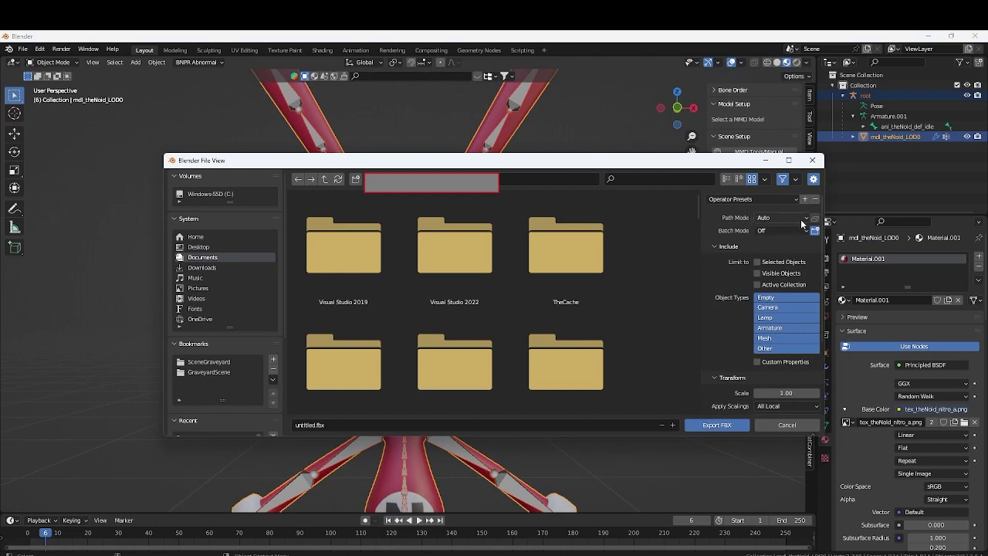
left_click(796, 218)
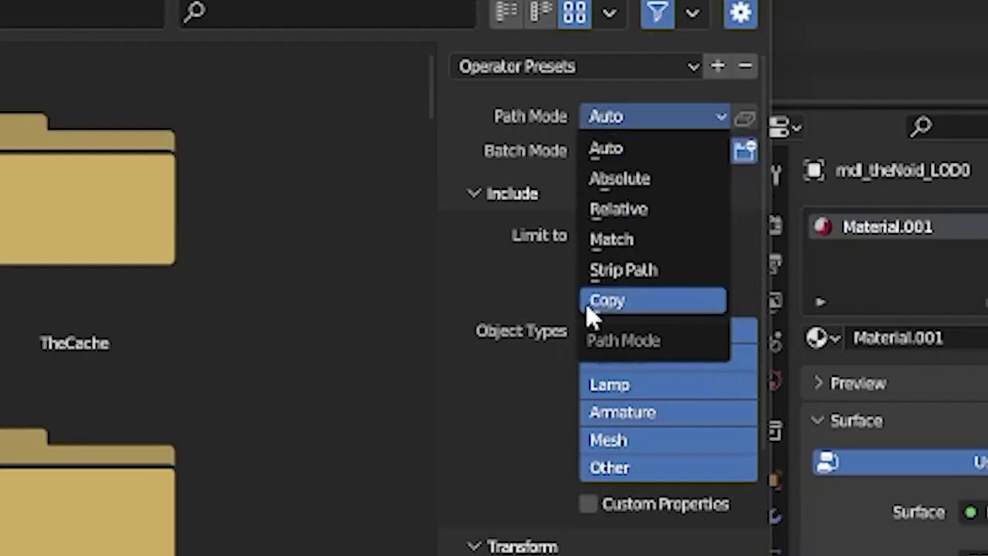
left_click(757, 286)
left_click(744, 118)
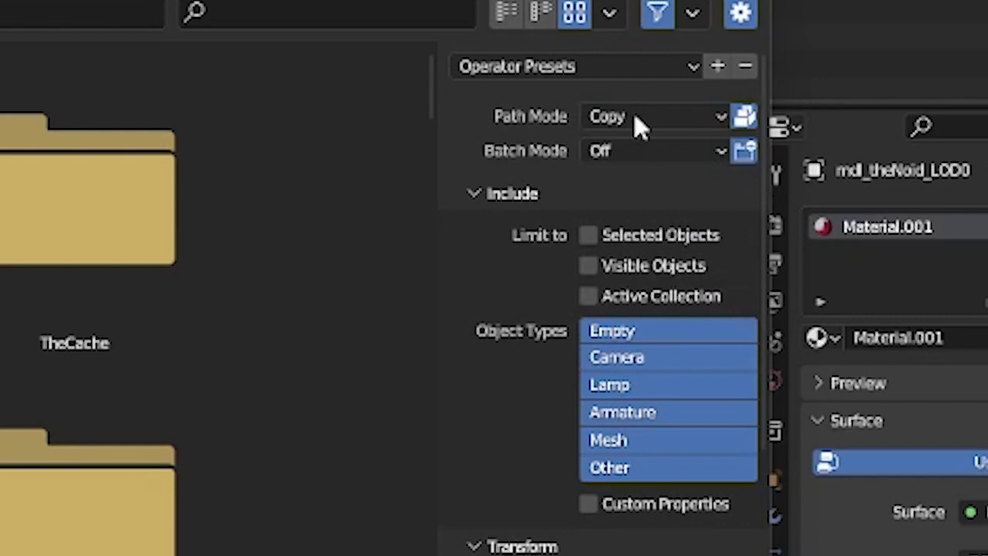
left_click(606, 237)
scroll(706, 203, "down", 5)
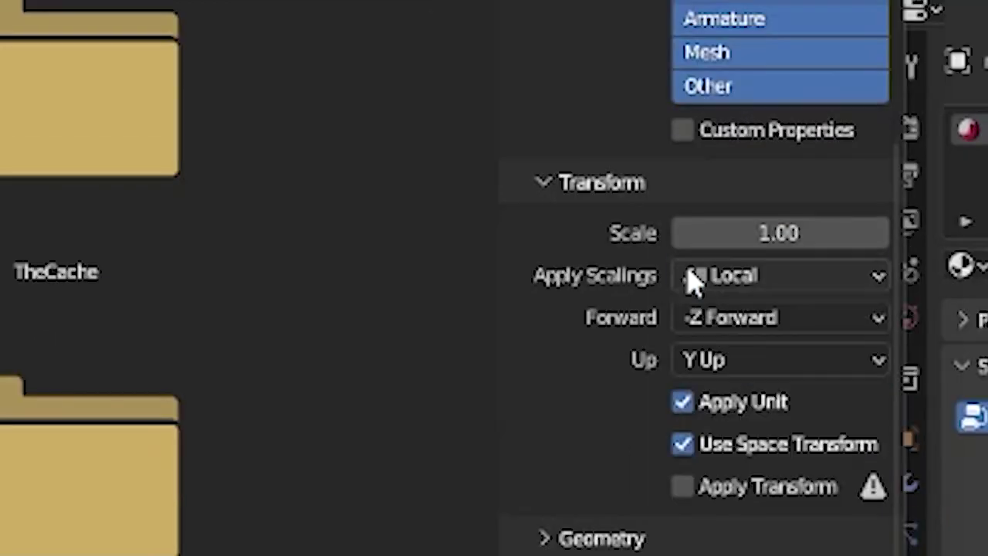
Set Apply Scalings to FBX All and name the file imsorryforeverythingdominoes.fbx
left_click(722, 363)
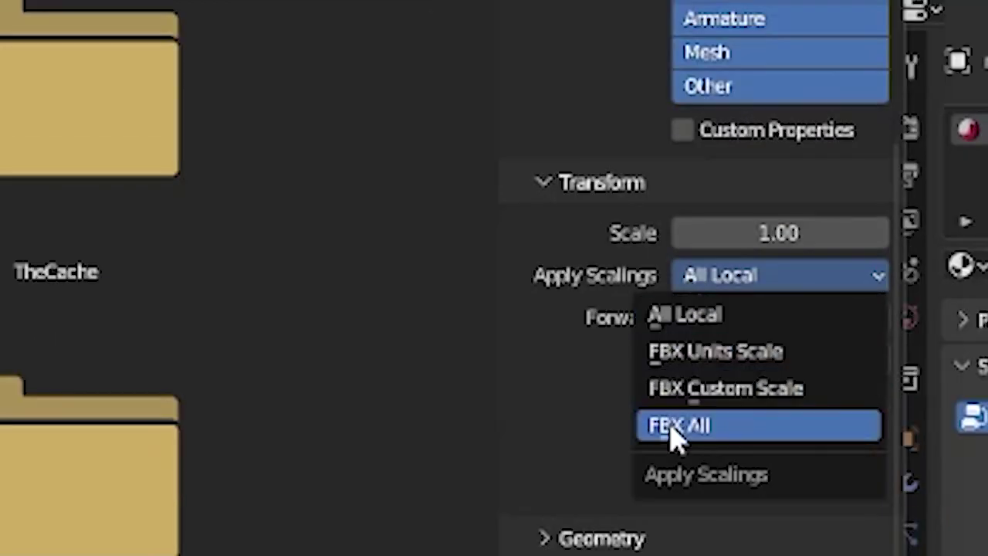
left_click(680, 426)
scroll(678, 417, "down", 6)
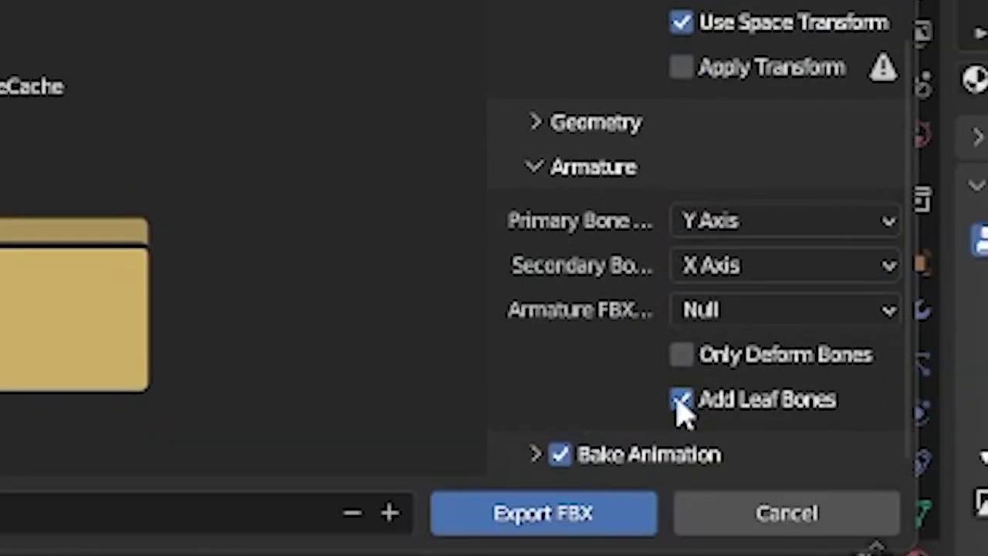
left_click(231, 513)
type("imsorryforeverythingdominoes.fbx")
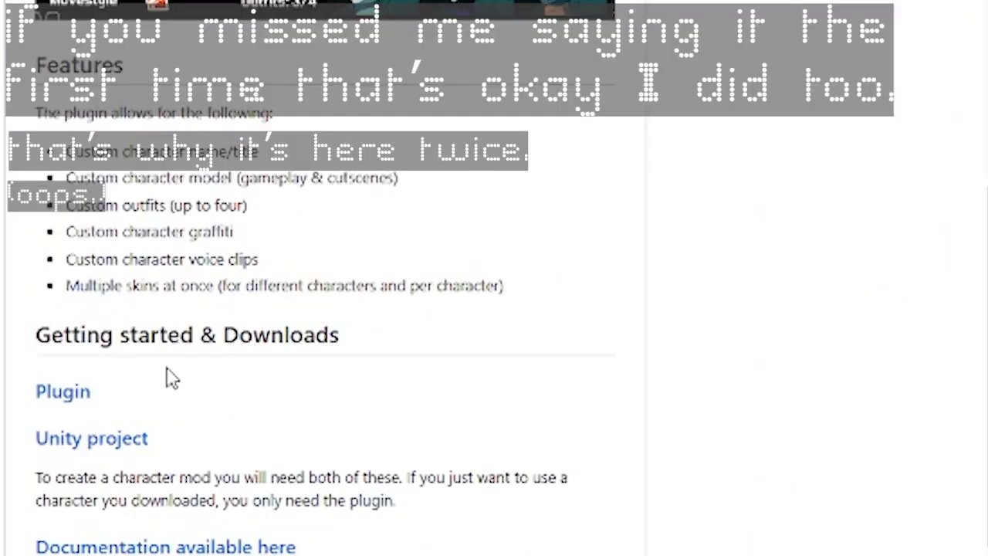
Download the wiki's Unity project, open unityProject via Unity Hub, and import imsorryforeverythingdominoes.fbx into Assets
left_click(83, 448)
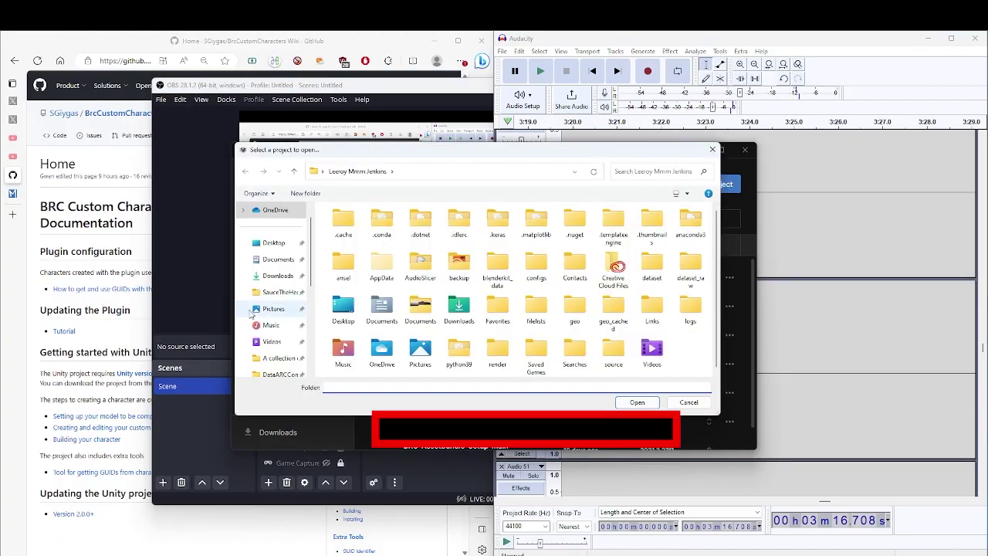
left_click(278, 292)
double_click(364, 257)
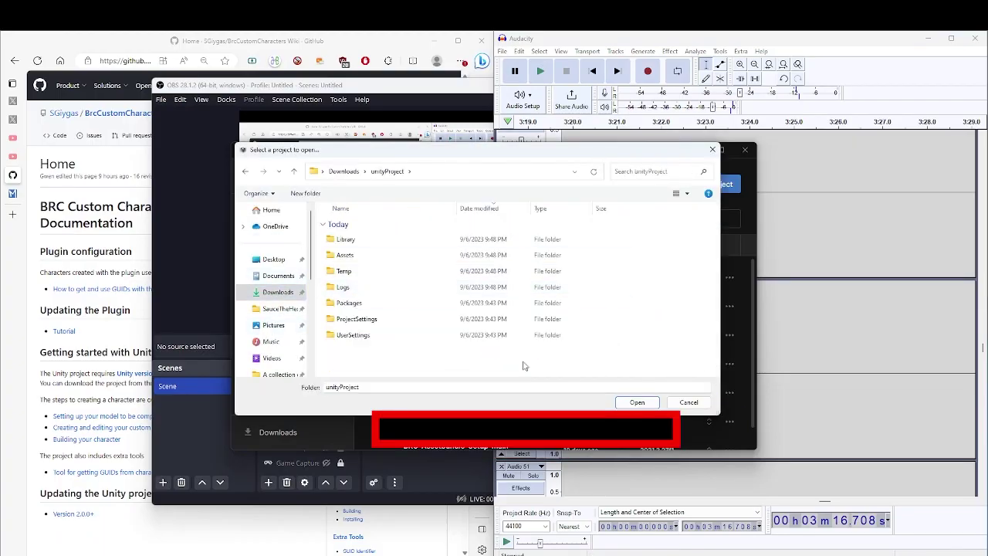
left_click(638, 402)
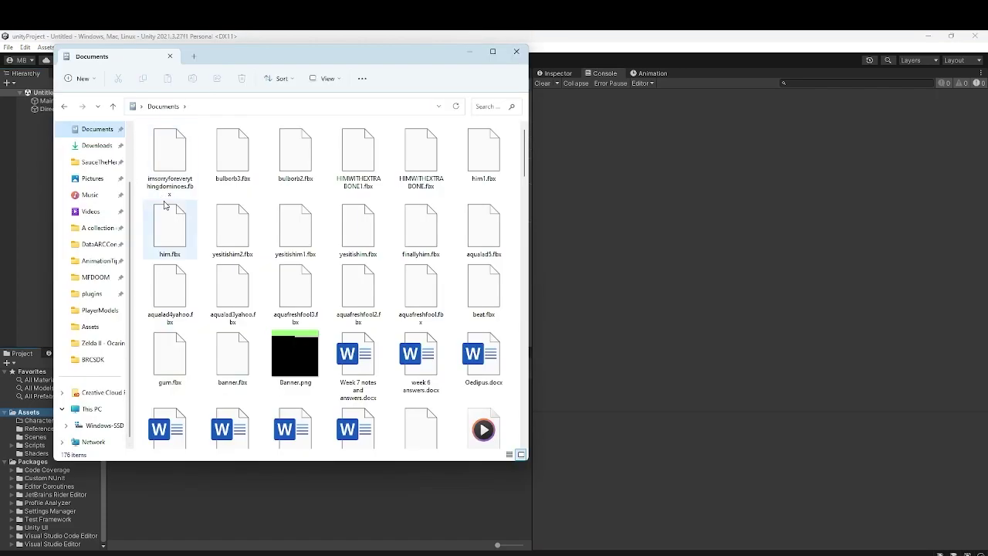
left_click(167, 189)
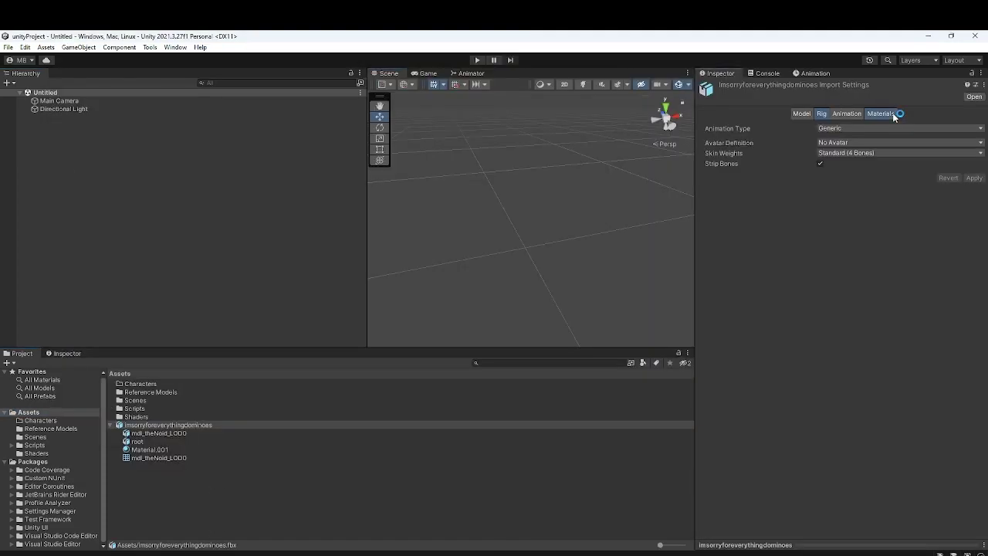
Extract the model's embedded textures and set its rig Animation Type to Humanoid, applying it
left_click(881, 114)
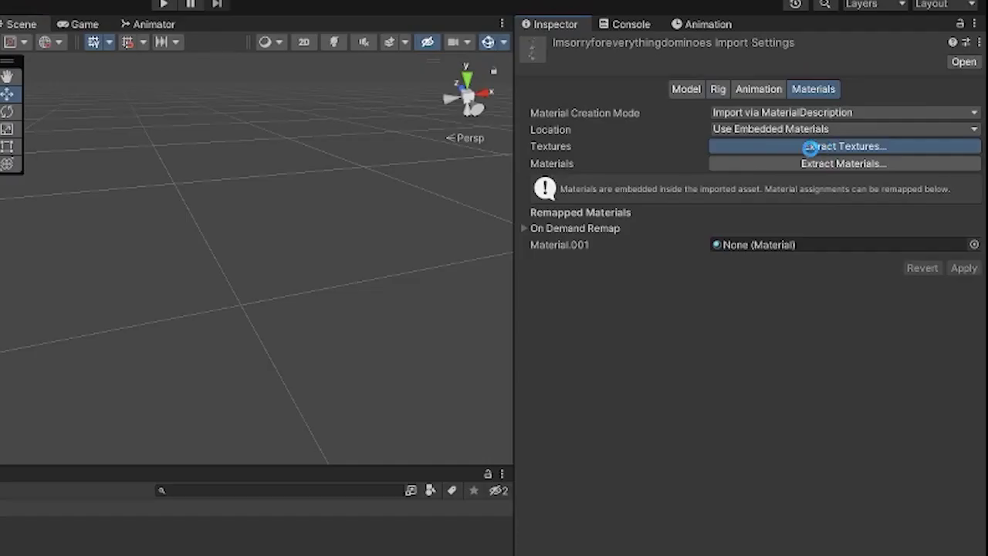
left_click(879, 150)
key("Return")
left_click(822, 113)
left_click(899, 129)
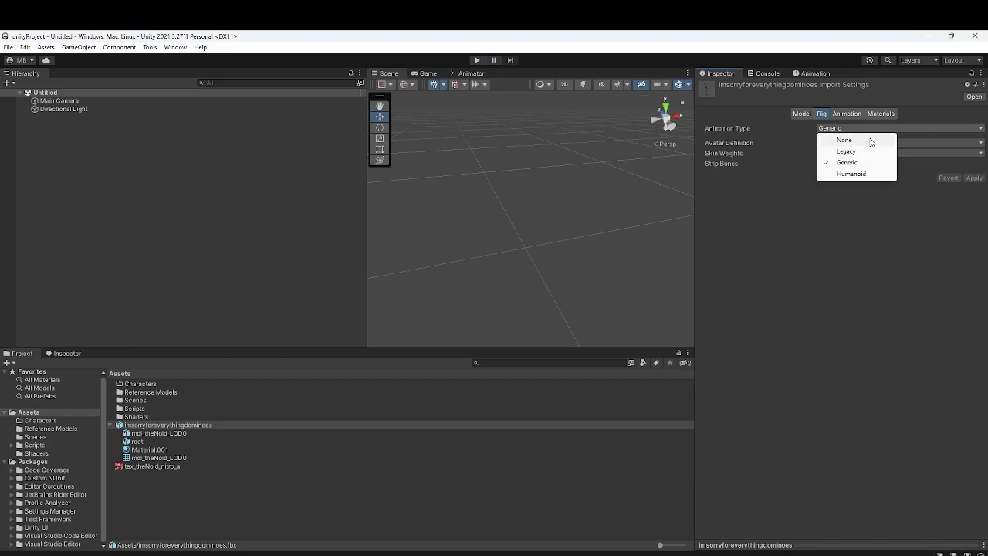
left_click(852, 173)
left_click(970, 212)
Review the avatar bone mapping for Upper Chest, right foot, head and spine, then reselect the fbx
left_click(964, 153)
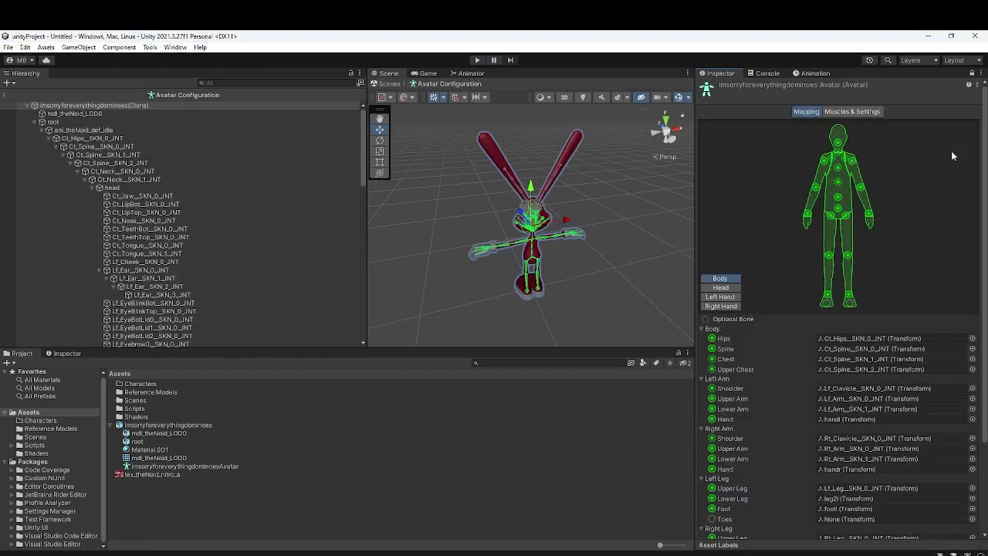
left_click(838, 167)
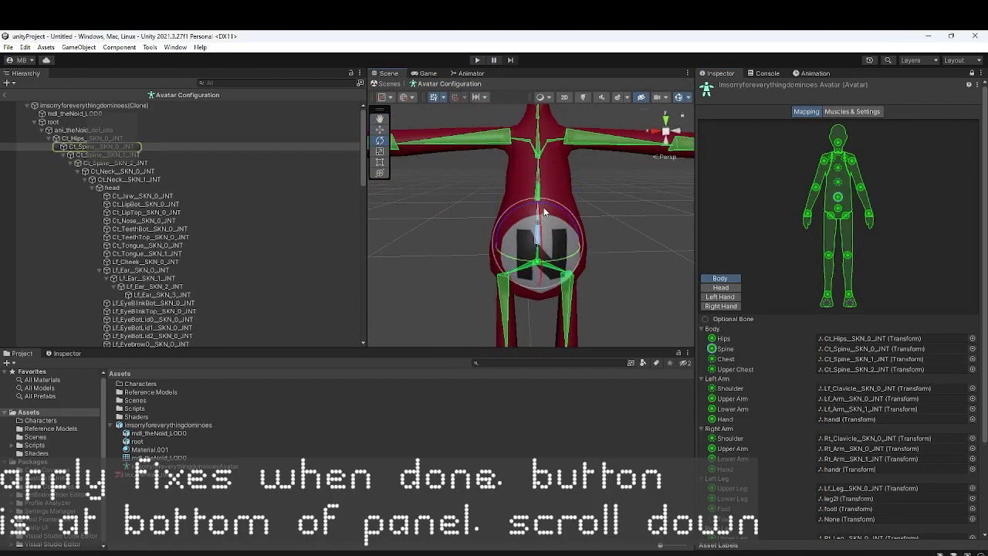
scroll(830, 386, "down", 3)
left_click(849, 492)
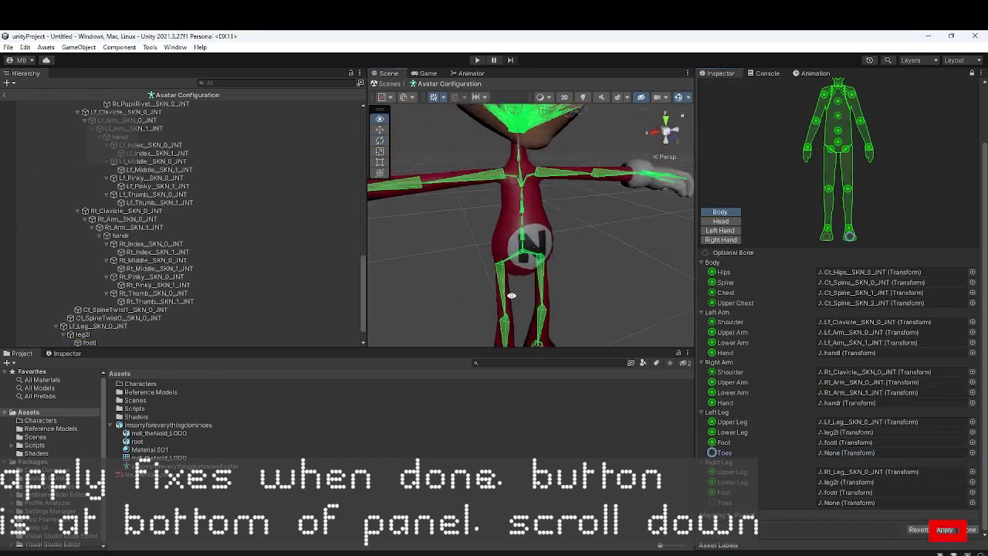
left_click(721, 221)
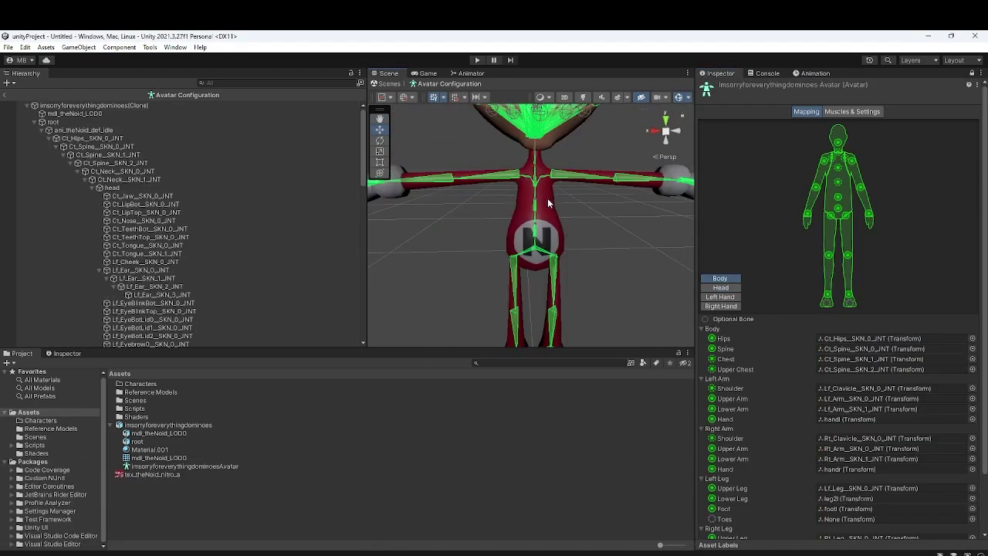
left_click(549, 203)
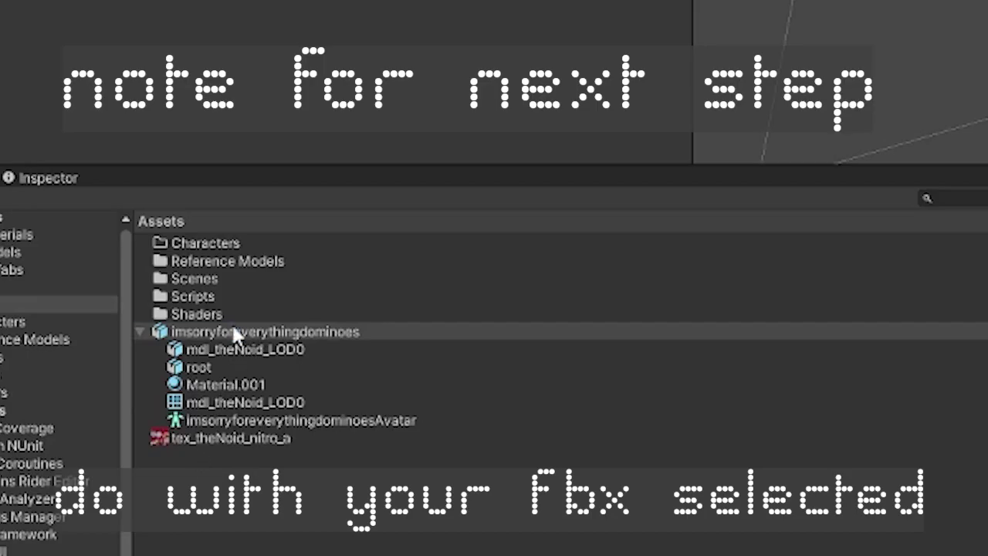
left_click(162, 425)
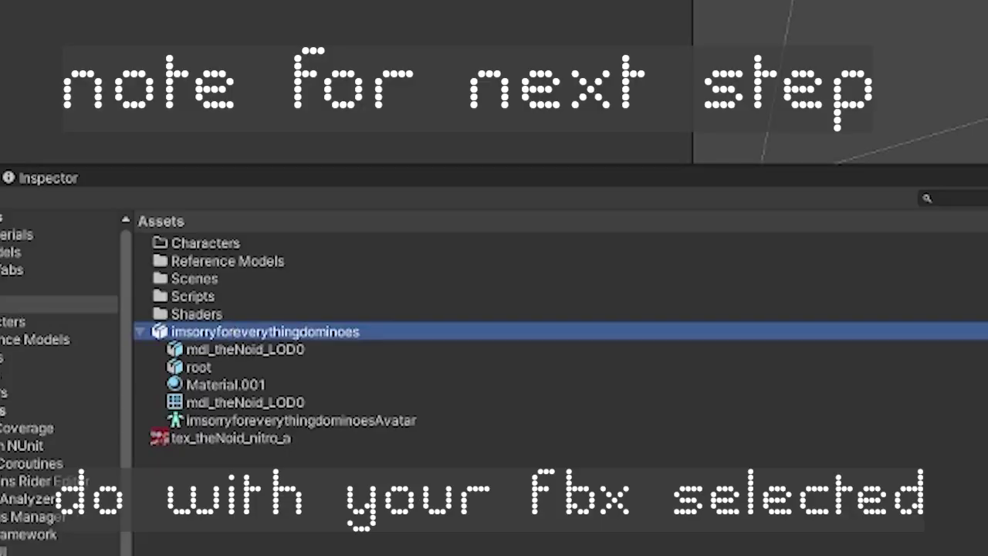
left_click(47, 48)
Create a custom character from the Noid model and inspect it from the front and above
mouse_move(379, 101)
left_click(417, 99)
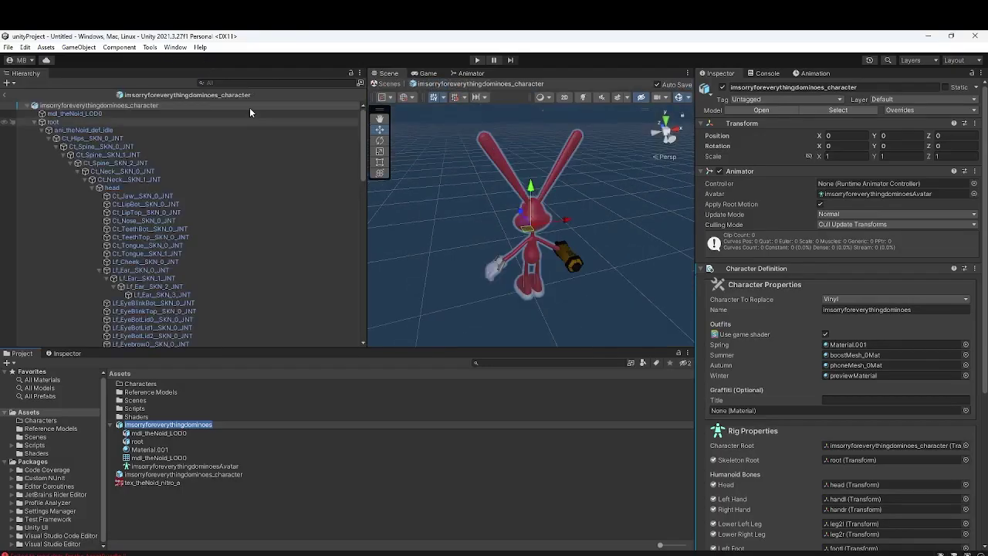
left_click(653, 136)
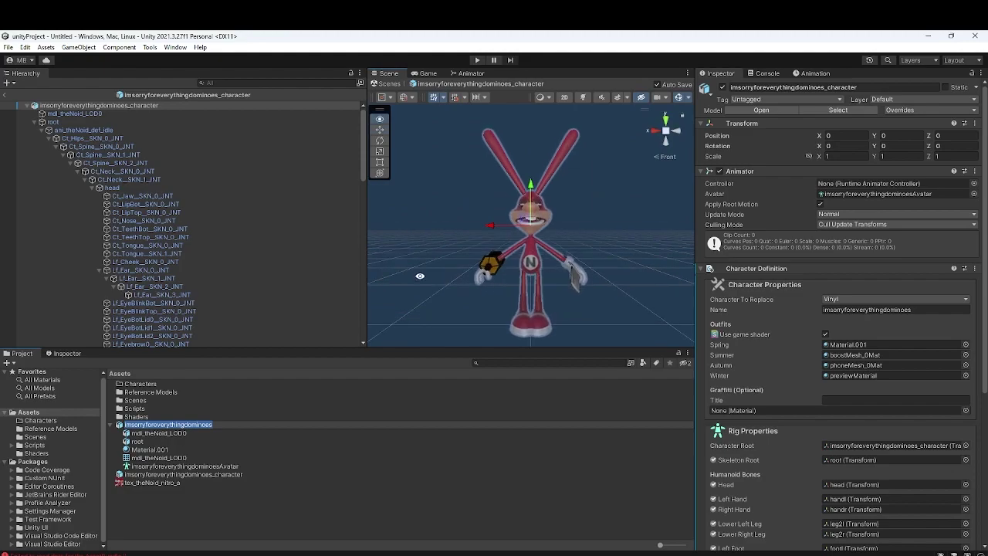
left_click_drag(420, 275, 458, 262, "alt")
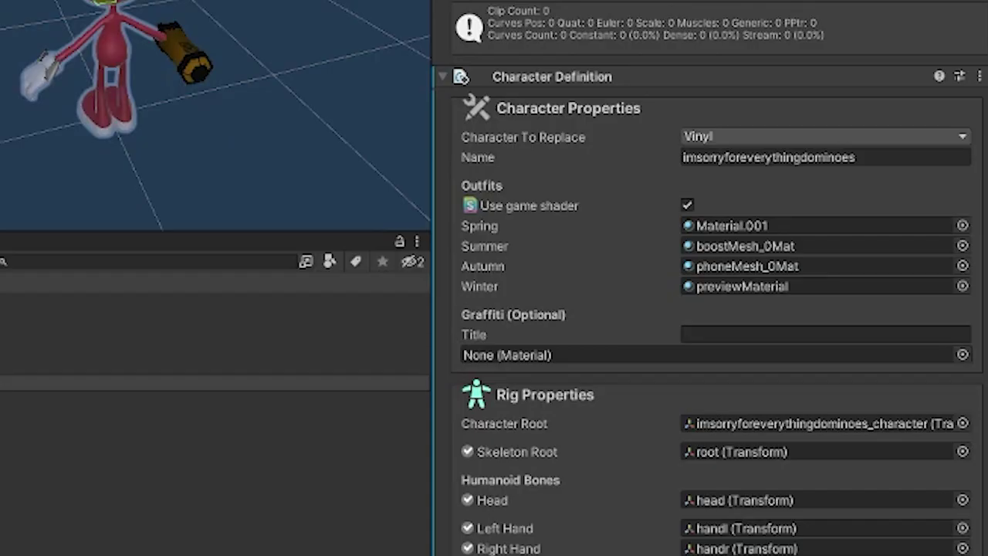
mouse_move(147, 3)
left_mouse_down("alt")
mouse_move(9, 98)
mouse_move(132, 28)
mouse_move(169, 46)
mouse_move(105, 25)
mouse_move(7, 96)
mouse_move(0, 90)
left_mouse_up("alt")
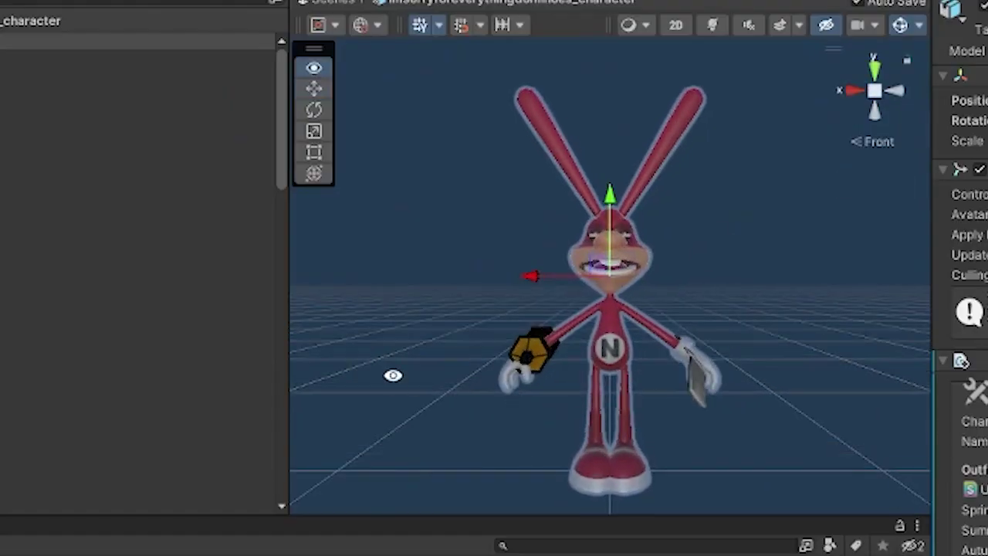
left_click_drag(393, 375, 512, 435, "alt")
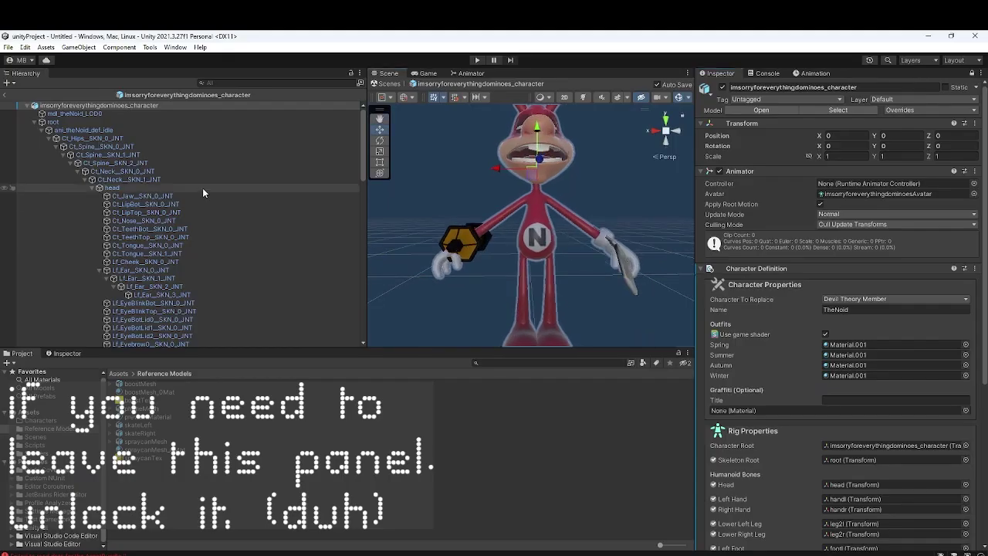
Select the left-hand prop bone propl and rotate its prop to sit in the hand
scroll(127, 219, "down", 3)
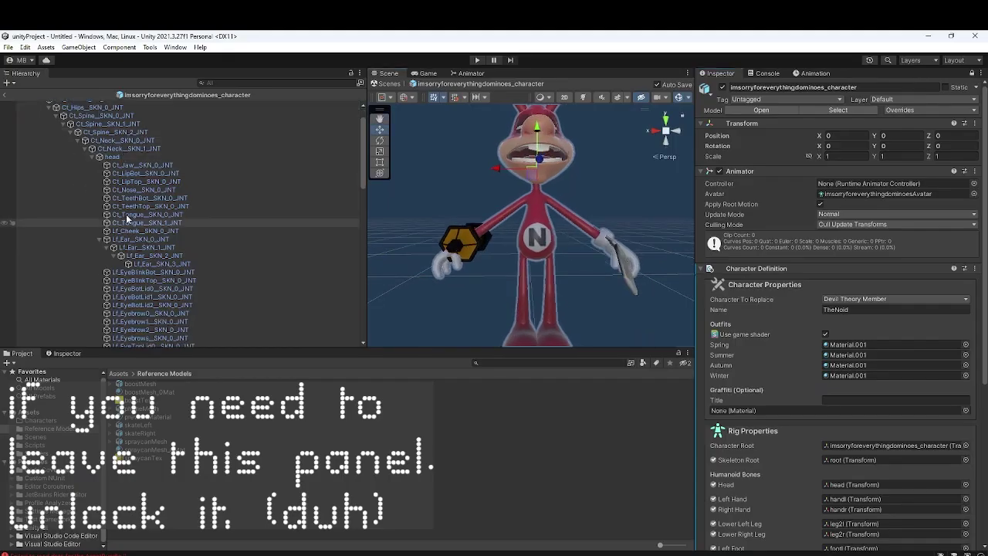
scroll(139, 263, "down", 10)
left_click(144, 278)
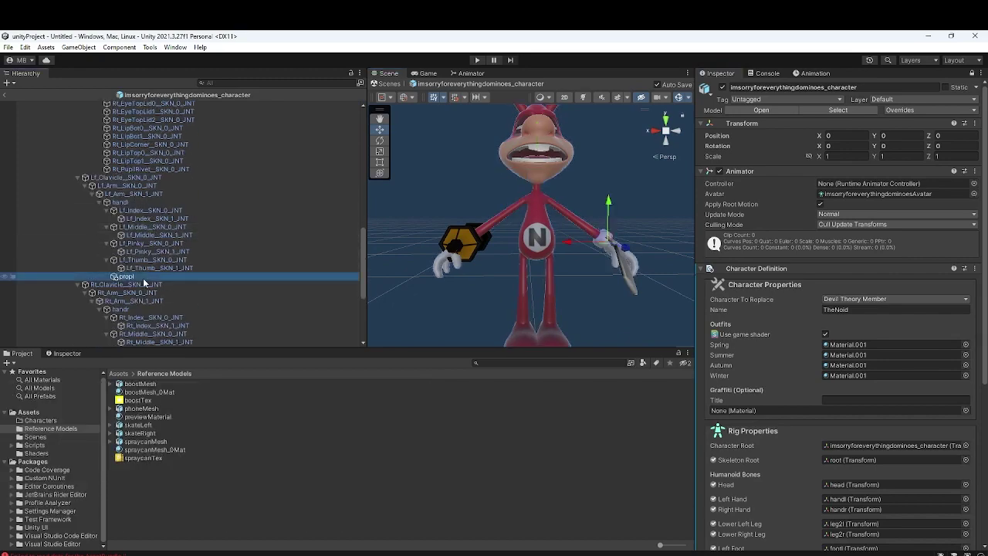
scroll(613, 221, "up", 2)
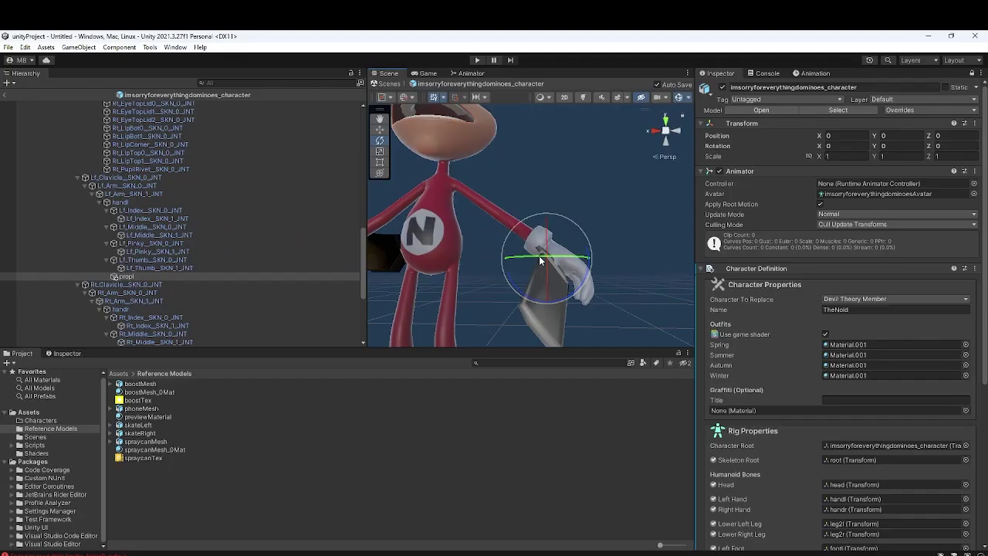
left_click_drag(543, 262, 508, 279)
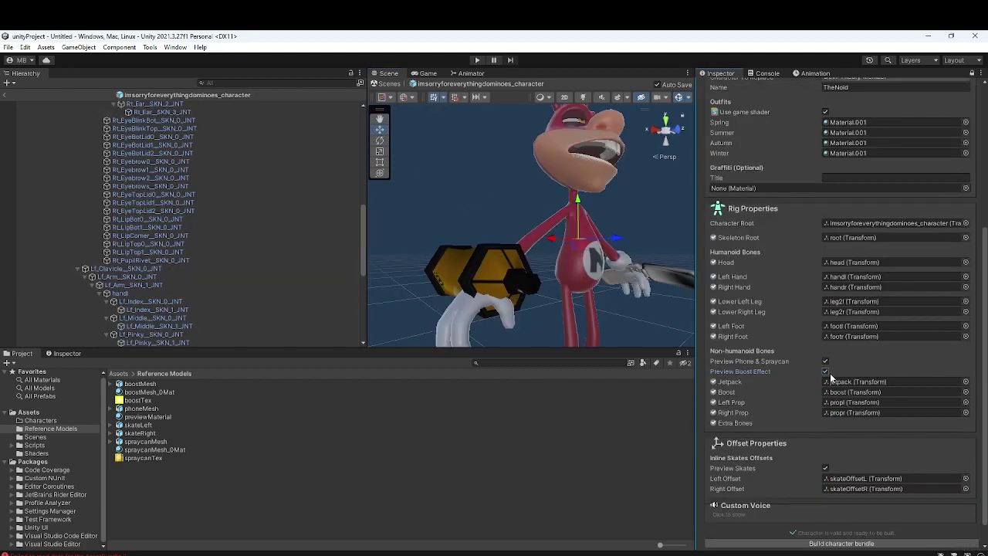
Rotate the boost effect into place and slide the spray can prop deeper into the glove
left_click_drag(494, 284, 505, 290, "alt")
key("e")
mouse_move(537, 249)
left_mouse_down()
mouse_move(622, 249)
mouse_move(546, 254)
mouse_move(579, 232)
mouse_move(556, 270)
mouse_move(541, 255)
left_mouse_up()
key("w")
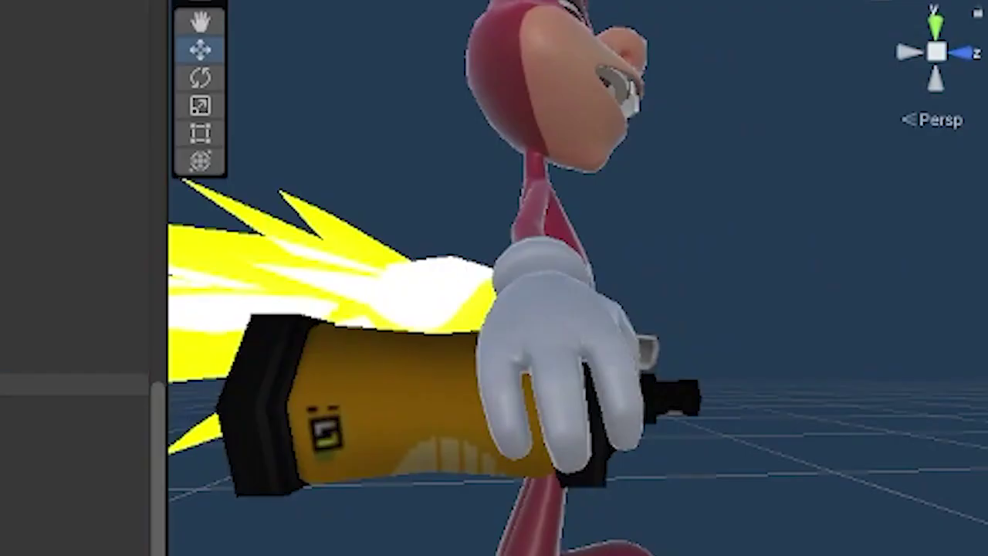
left_click(586, 438)
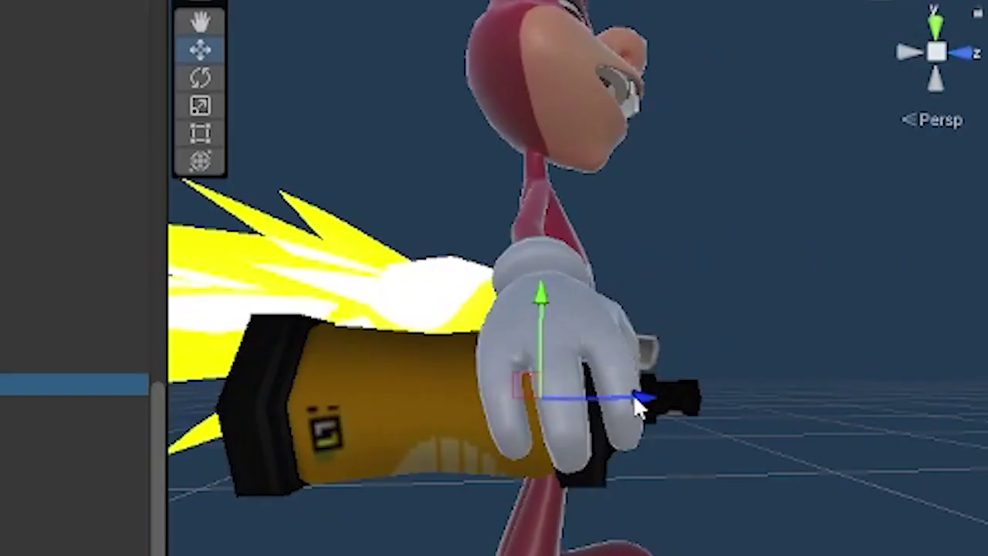
left_click_drag(637, 405, 760, 402)
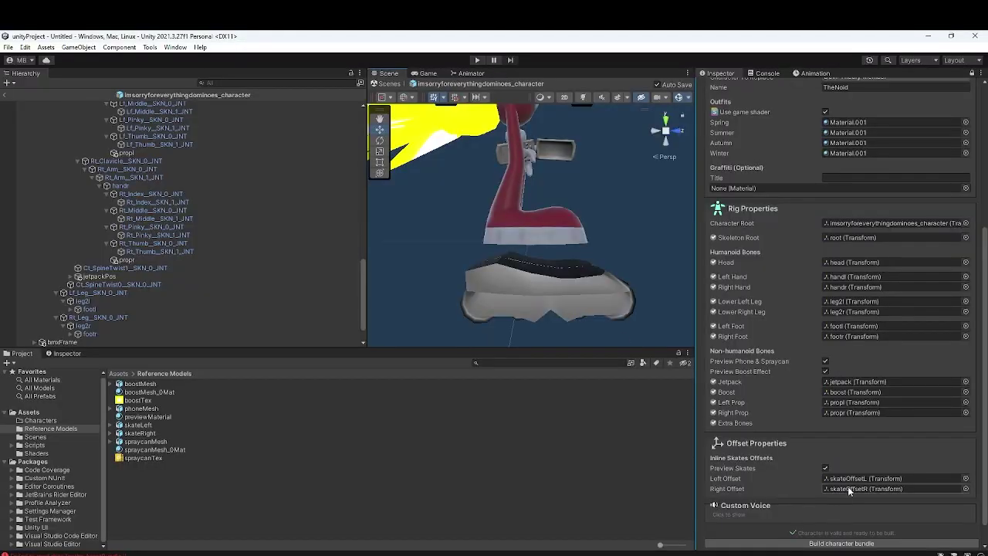
Frame skateOffsetL in the scene view and check the skates from the character's other side
left_click(850, 479)
double_click(108, 317)
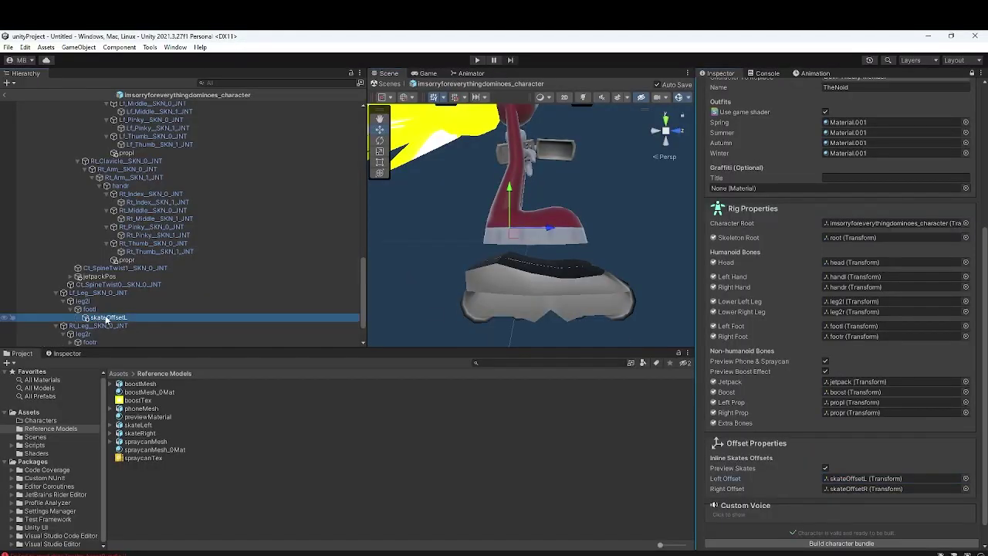
left_click_drag(519, 207, 388, 214, "alt")
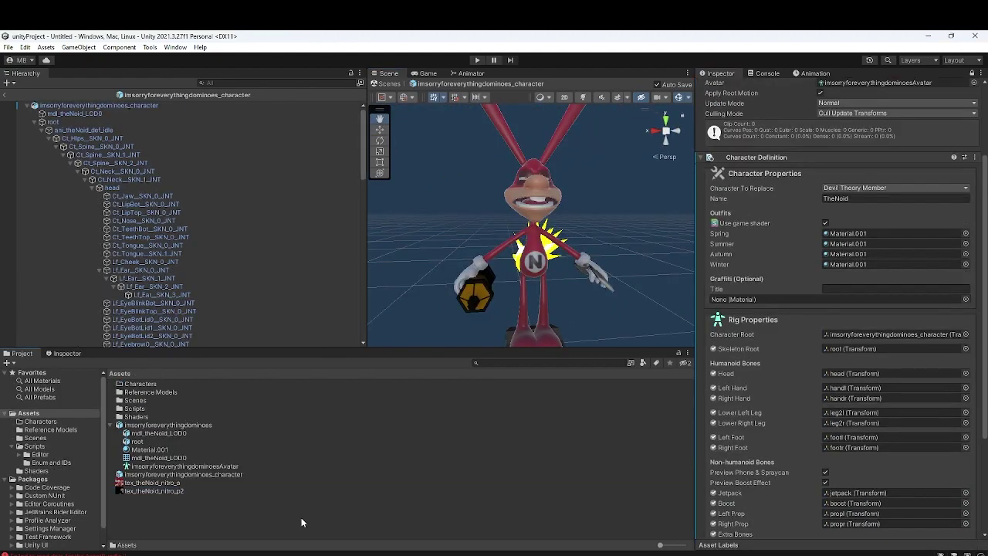
Create a New Material with the Noid texture as Albedo and assign it to the Summer outfit
right_click(302, 523)
mouse_move(321, 231)
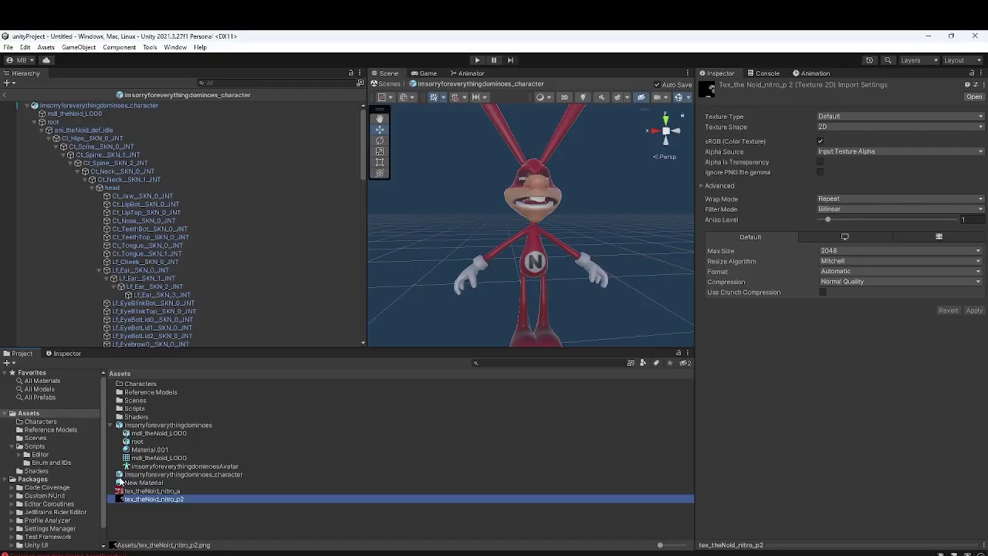
left_click(143, 483)
left_click_drag(152, 499, 716, 127)
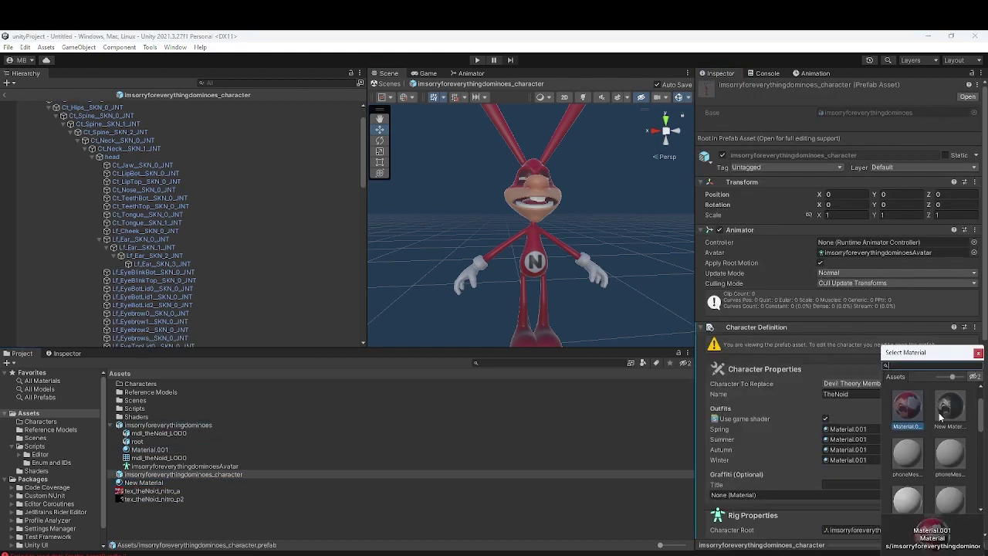
double_click(940, 417)
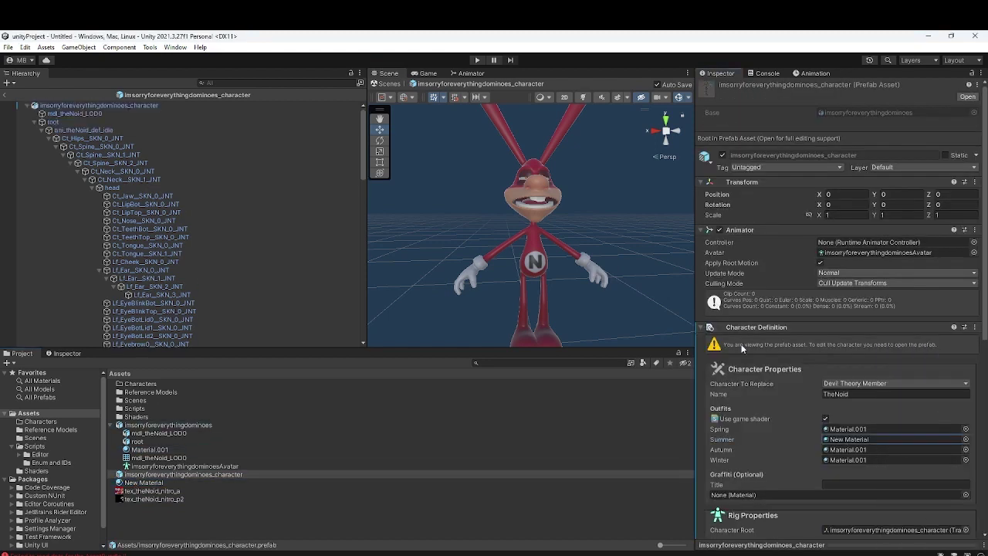
scroll(742, 349, "down", 3)
Build the thenoid_solace character bundle and move it into brcCustomCharacters' CharAssets folder
left_click(229, 525)
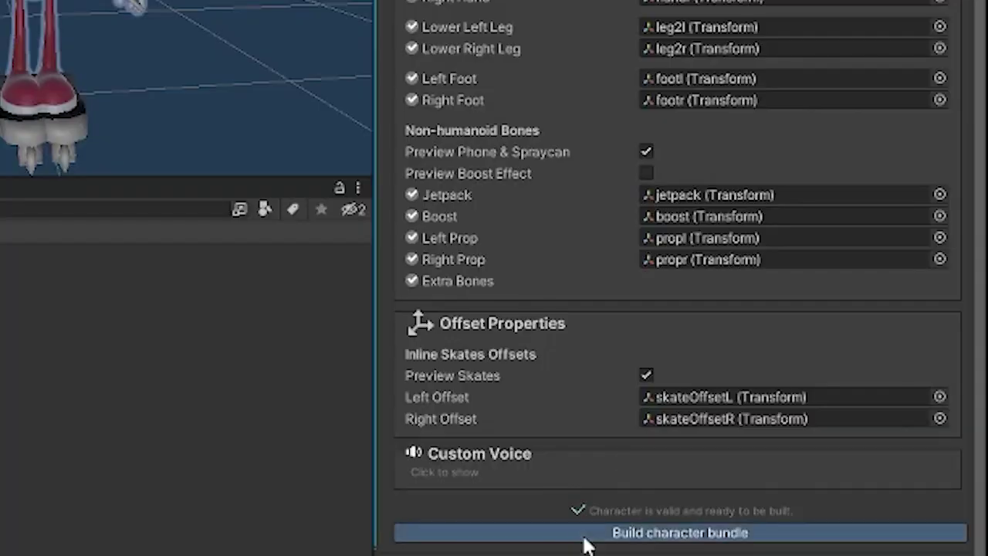
left_click(808, 519)
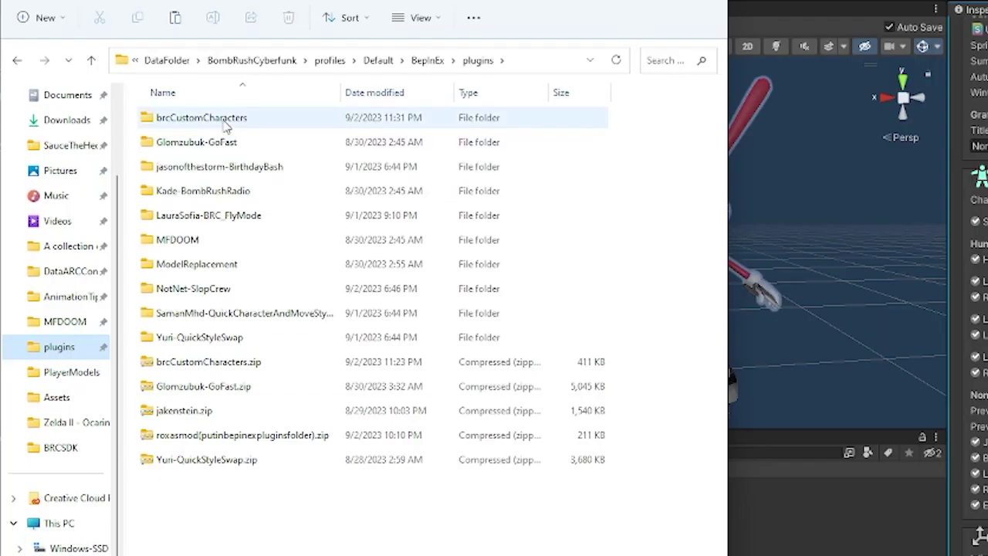
double_click(227, 127)
right_click(295, 283)
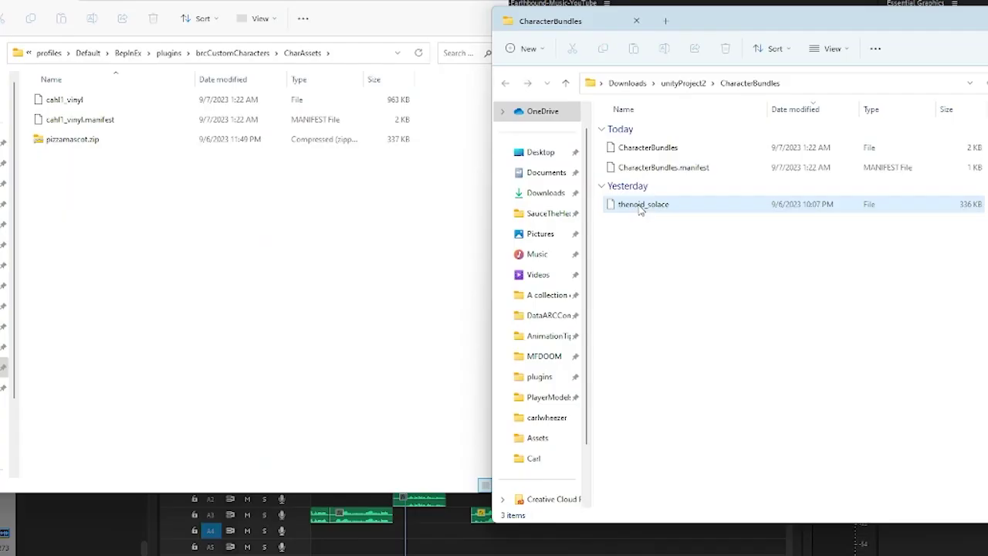
left_click_drag(651, 203, 342, 203)
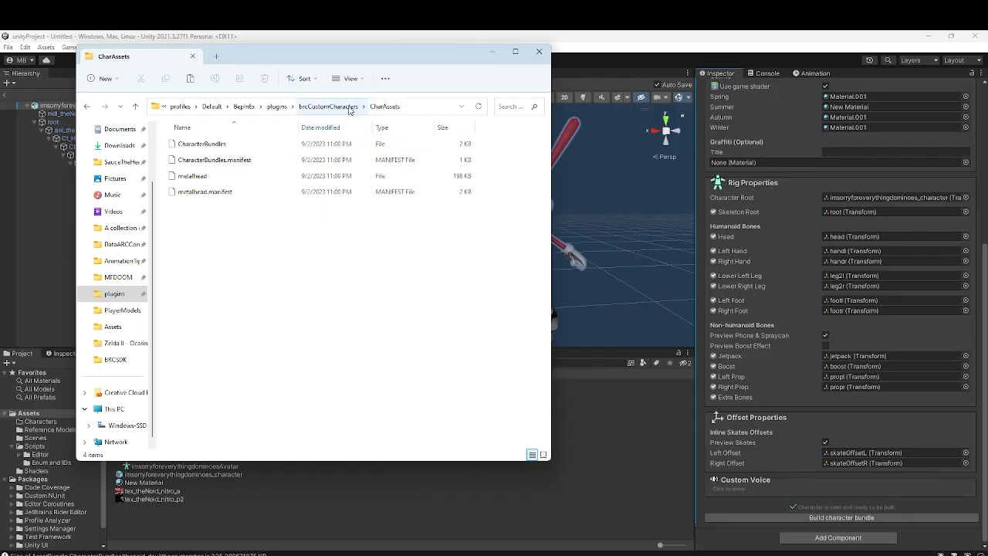
left_click(350, 110)
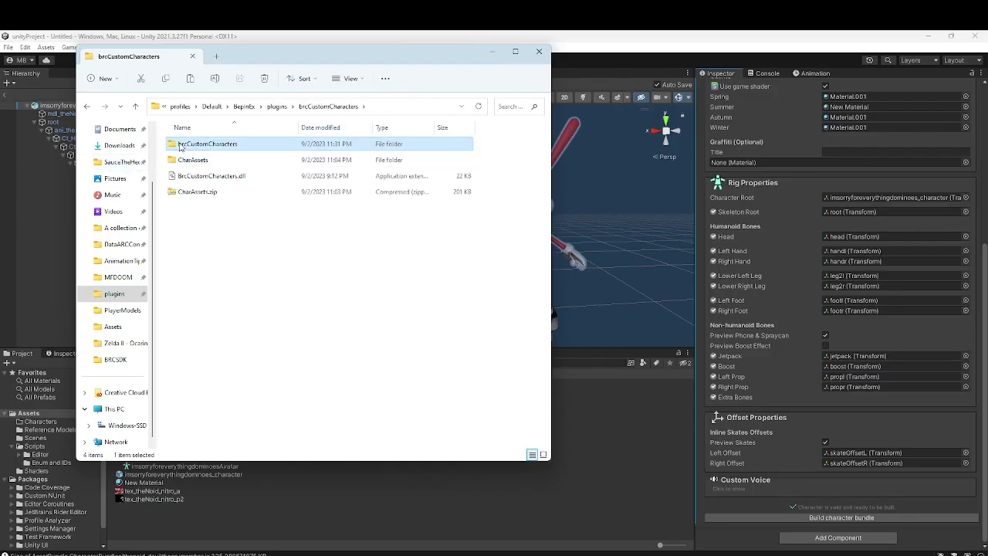